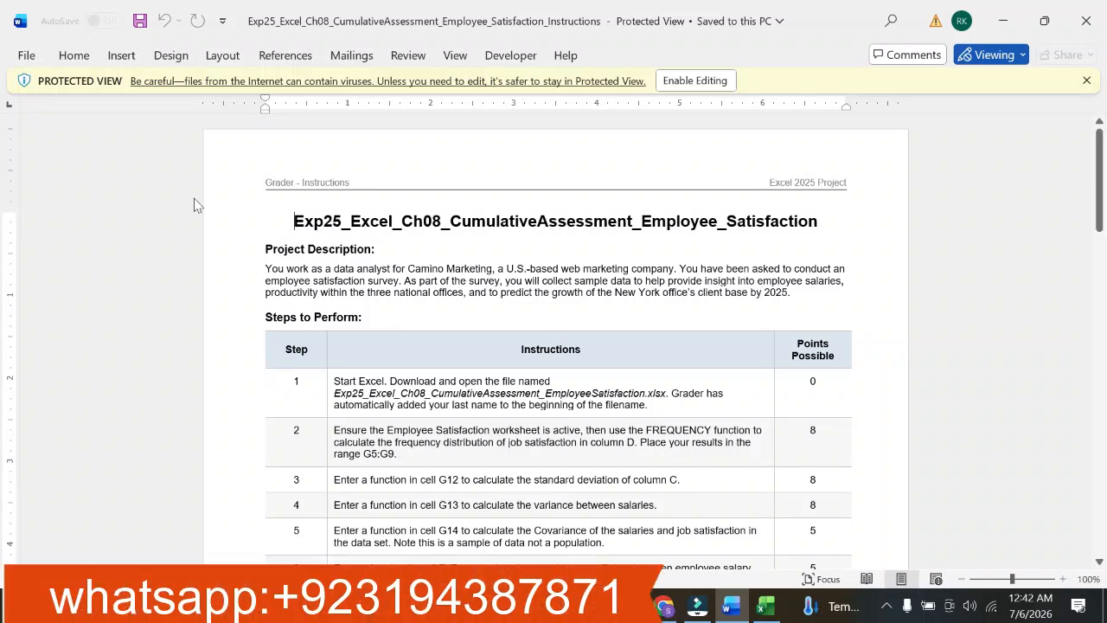
# - Enable editing in the instructions document and highlight its title in yellow
pyautogui.tripleClick(296, 227)
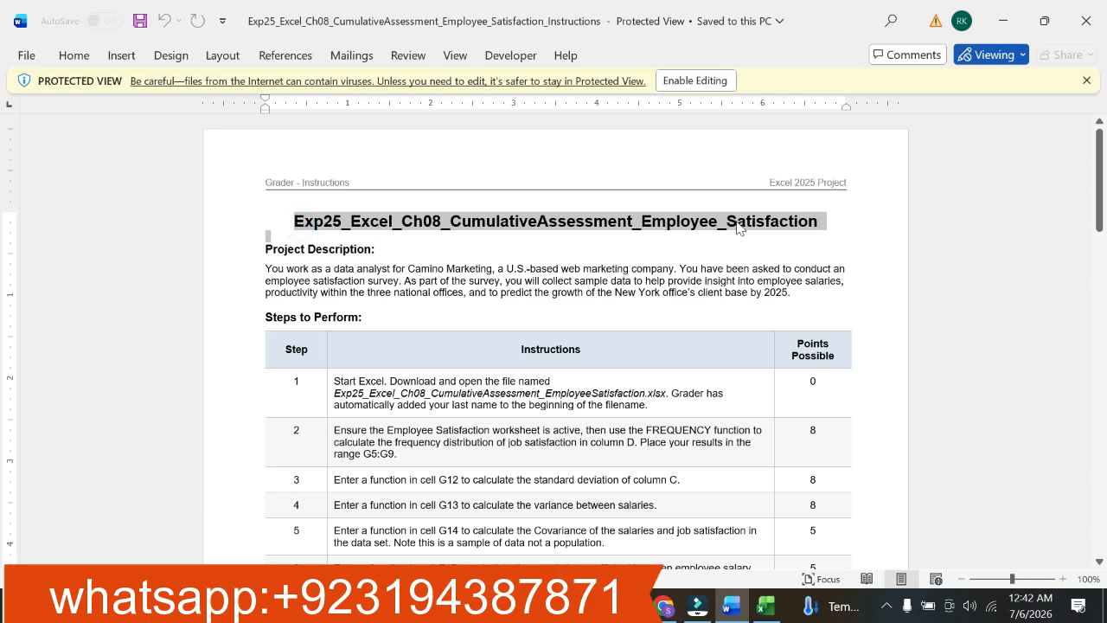
pyautogui.click(690, 80)
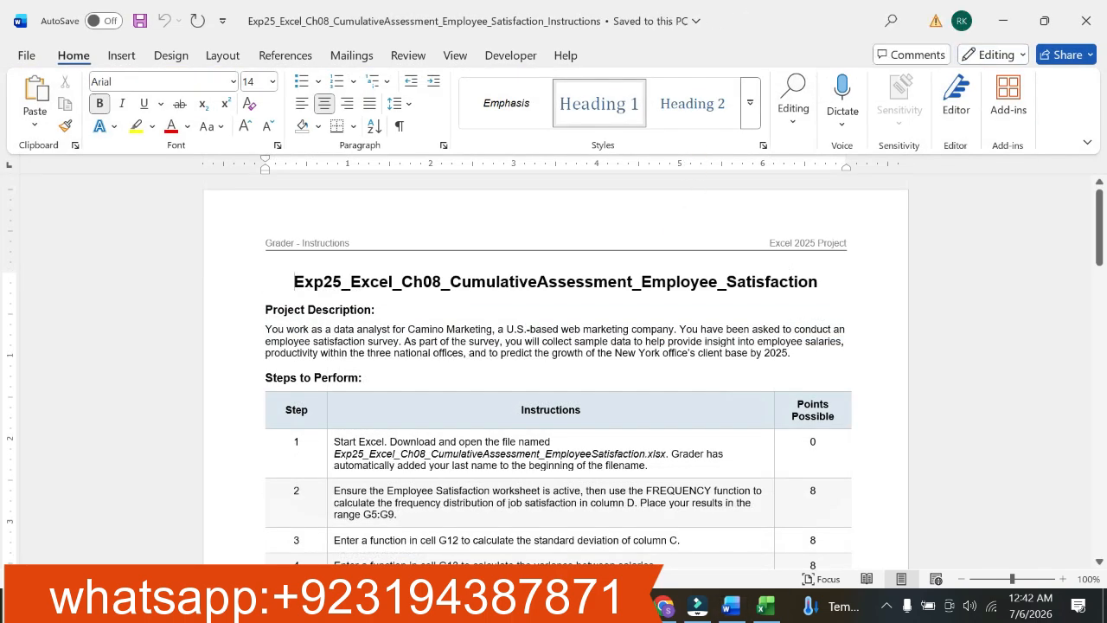
pyautogui.moveTo(297, 281); pyautogui.dragTo(739, 290)
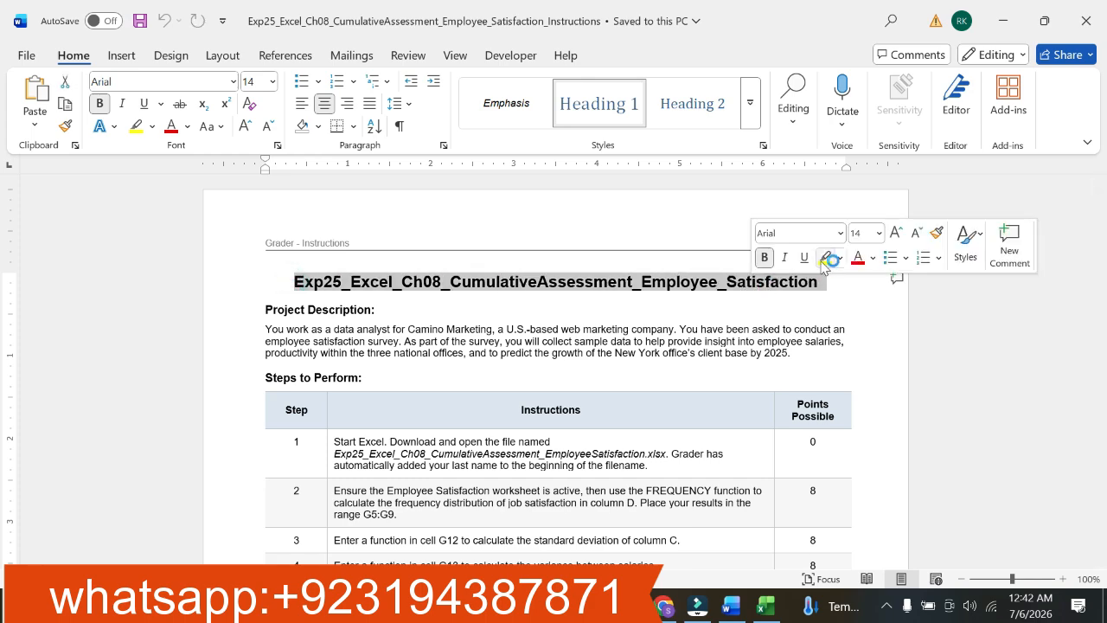
pyautogui.click(824, 257)
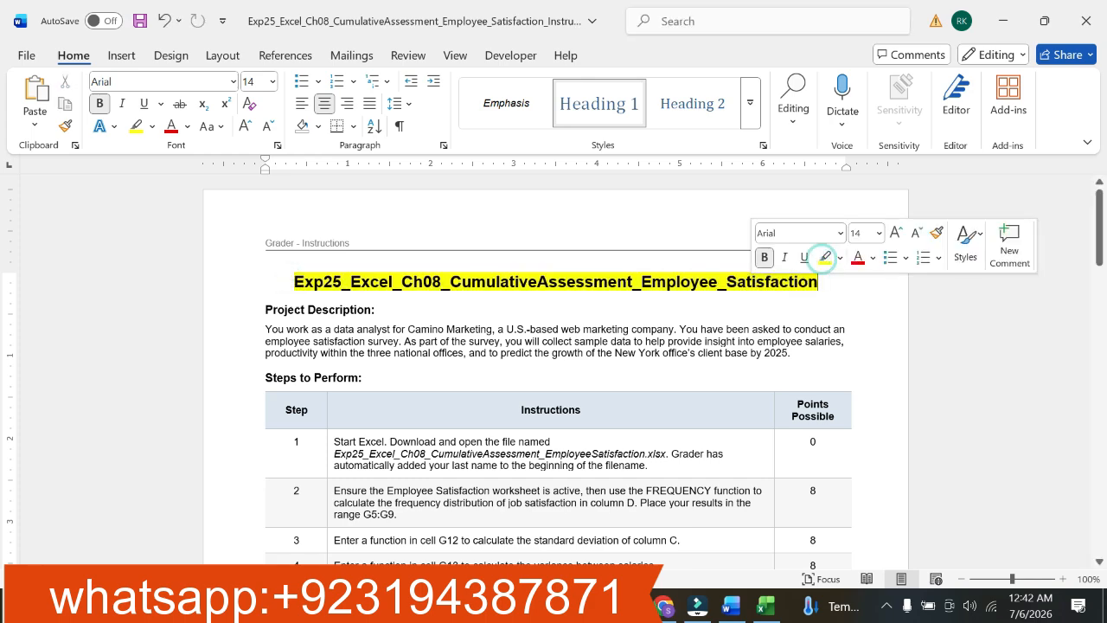
# - Highlight the full instruction text of step 1 in yellow
pyautogui.click(1061, 579)
pyautogui.click(1062, 578)
pyautogui.click(1062, 579)
pyautogui.click(1062, 579)
pyautogui.click(1062, 579)
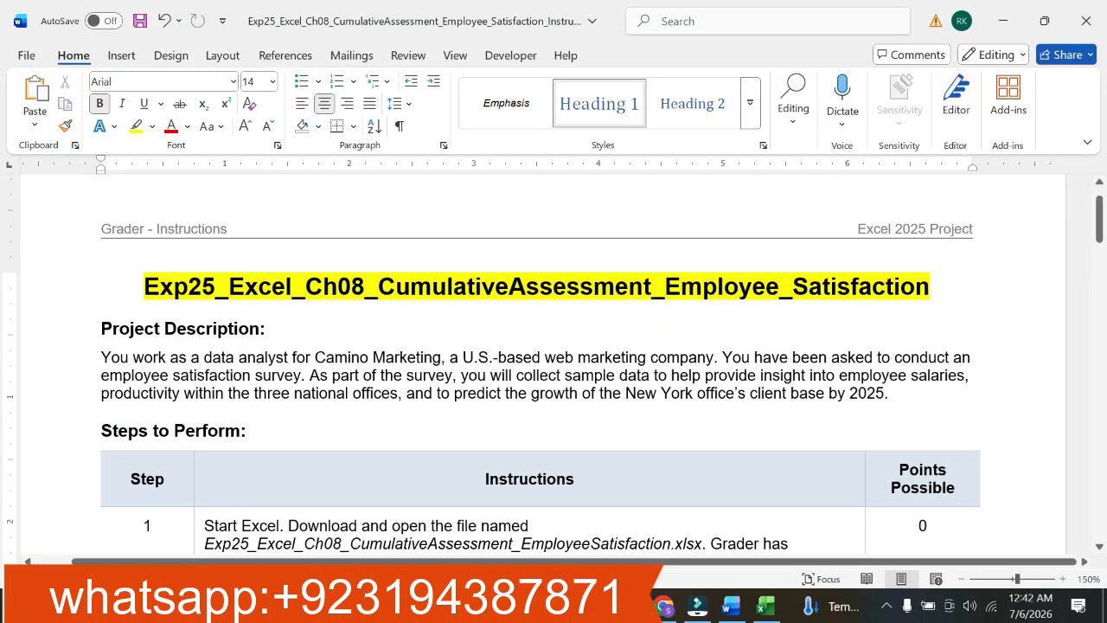
pyautogui.scroll(-1, 491, 377)
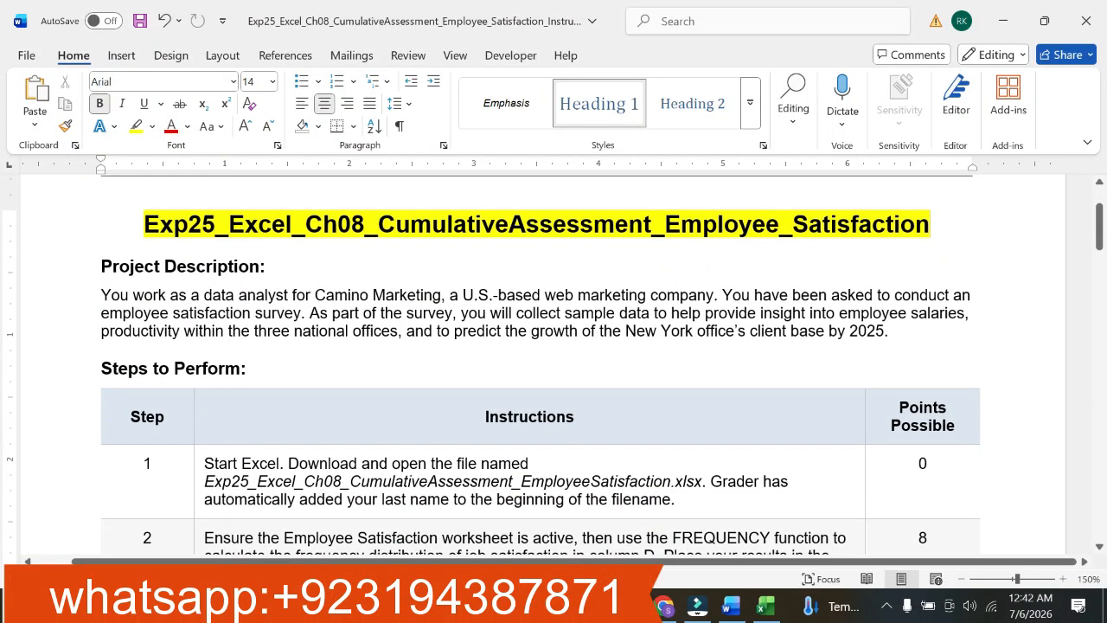
pyautogui.scroll(-2, 582, 355)
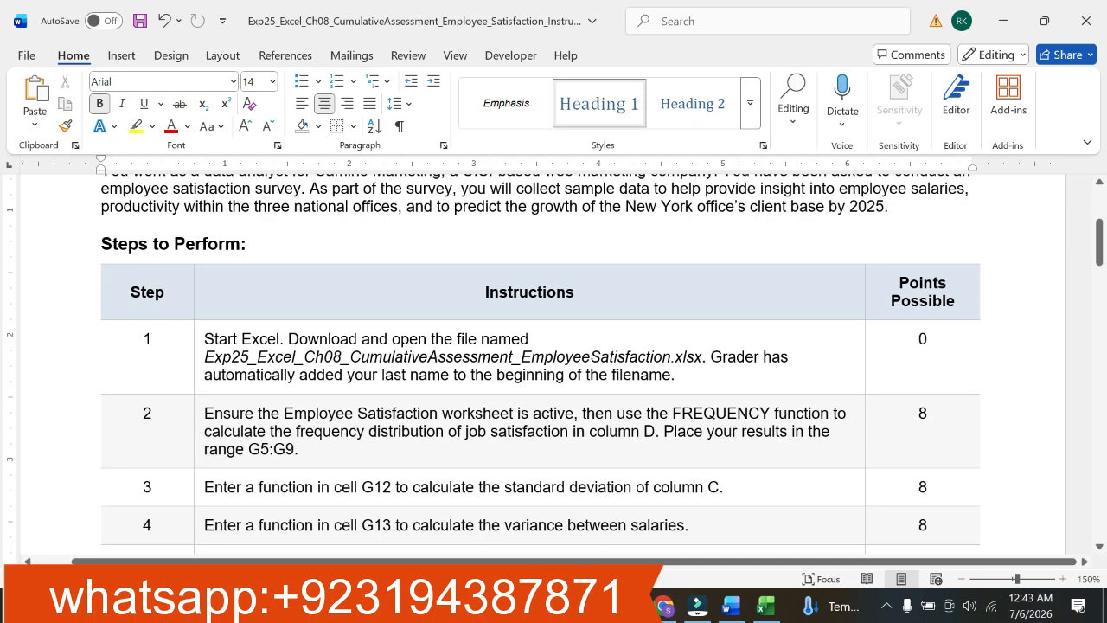
pyautogui.click(192, 369)
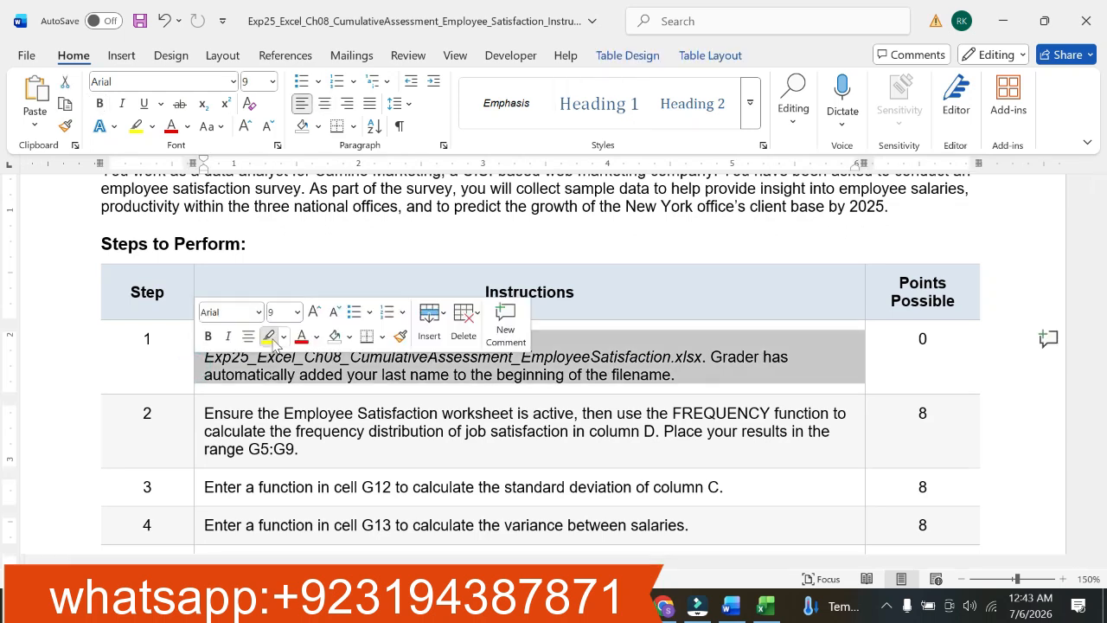
pyautogui.click(269, 336)
# - Bold the workbook file name in the step 1 instruction
pyautogui.click(216, 361)
pyautogui.moveTo(206, 357); pyautogui.dragTo(700, 357)
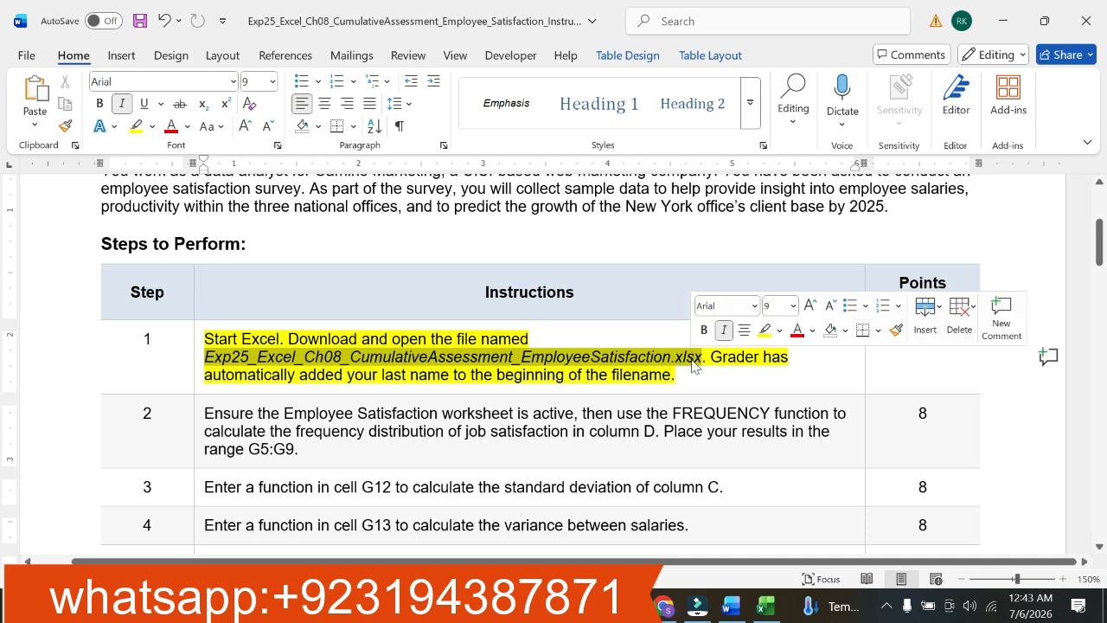
pyautogui.click(700, 334)
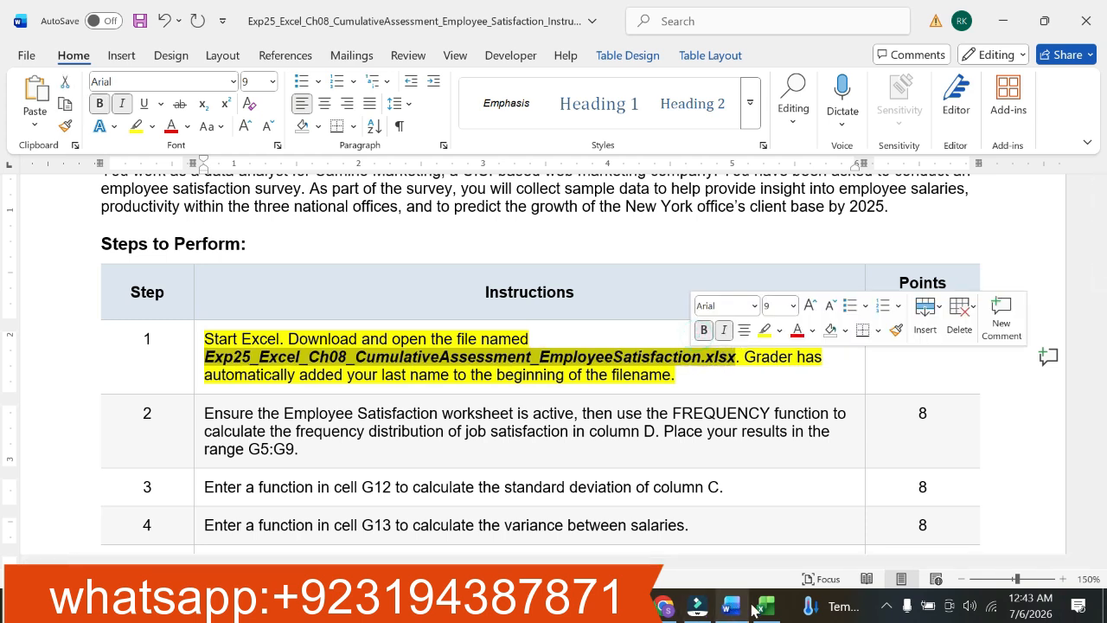
pyautogui.moveTo(766, 607)
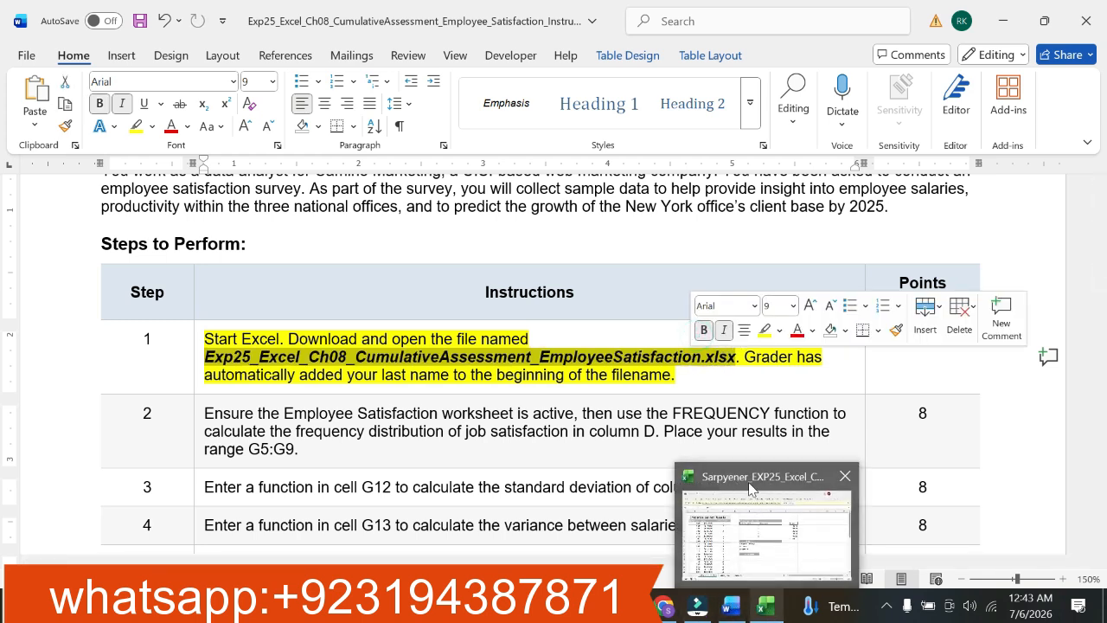
# - Highlight the step 2 instruction in yellow and bold its phrases "then use the FREQUENCY" and "column D."
pyautogui.click(192, 420)
pyautogui.click(268, 389)
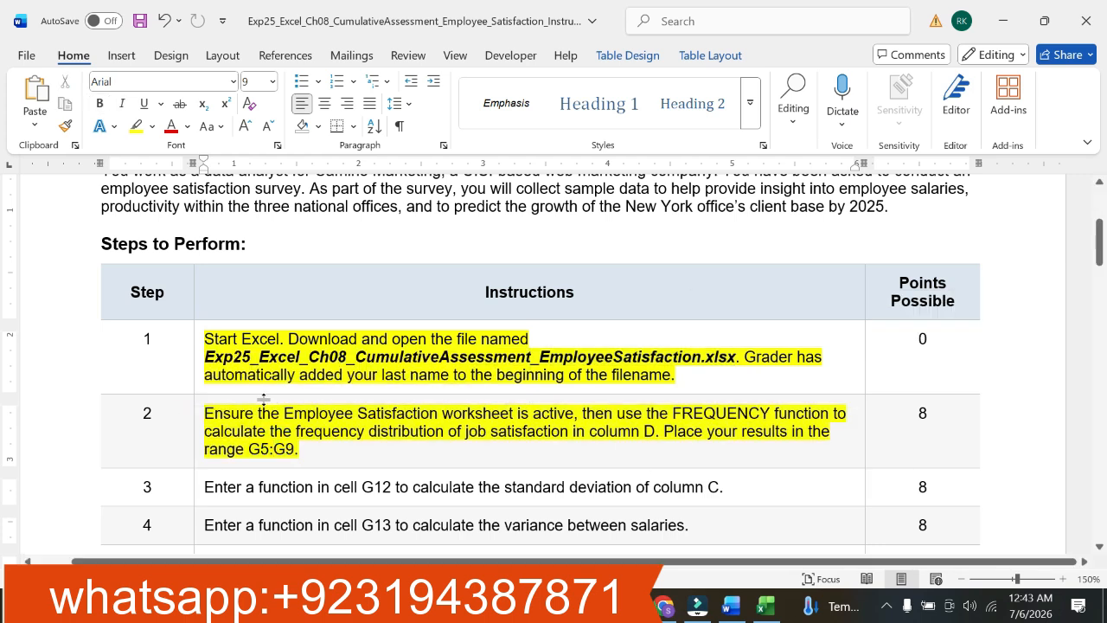
pyautogui.moveTo(205, 413); pyautogui.dragTo(733, 420)
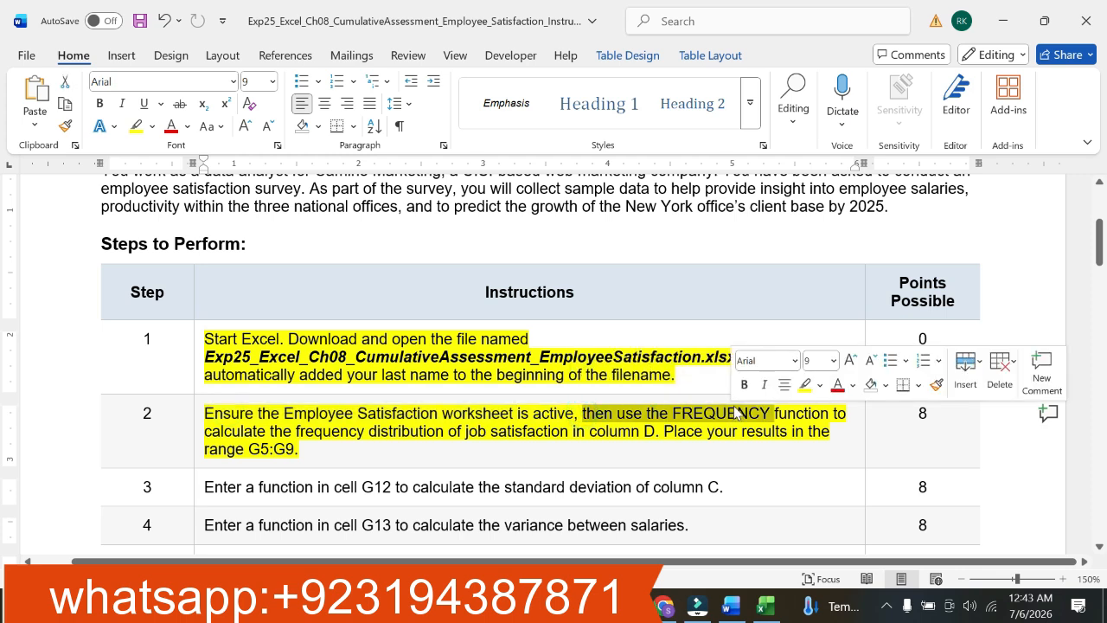
pyautogui.click(743, 384)
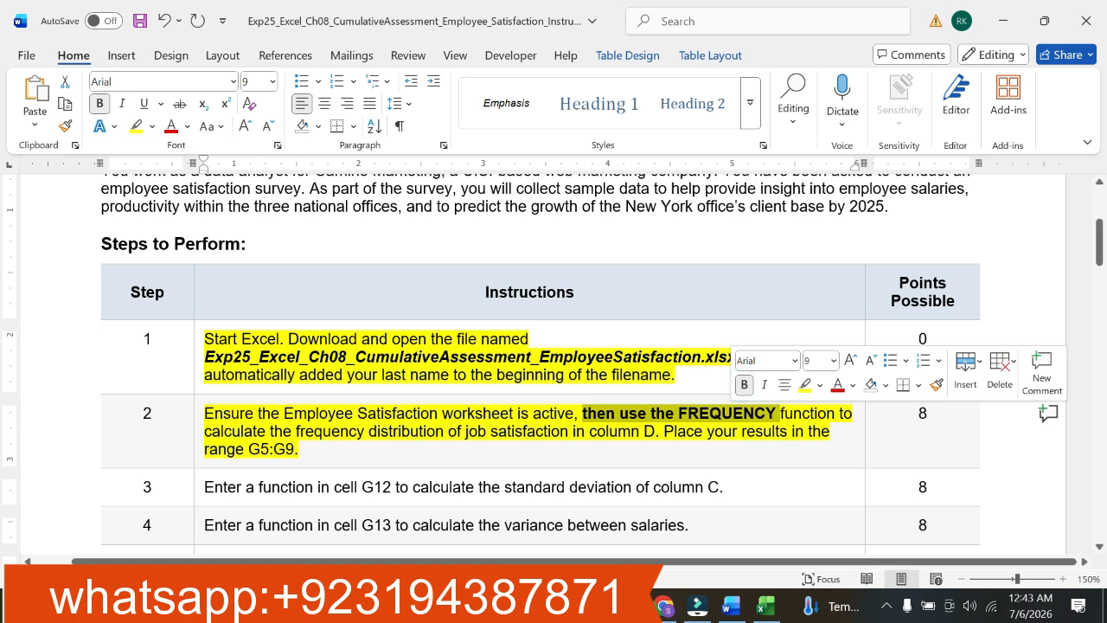
pyautogui.moveTo(297, 431); pyautogui.dragTo(661, 432)
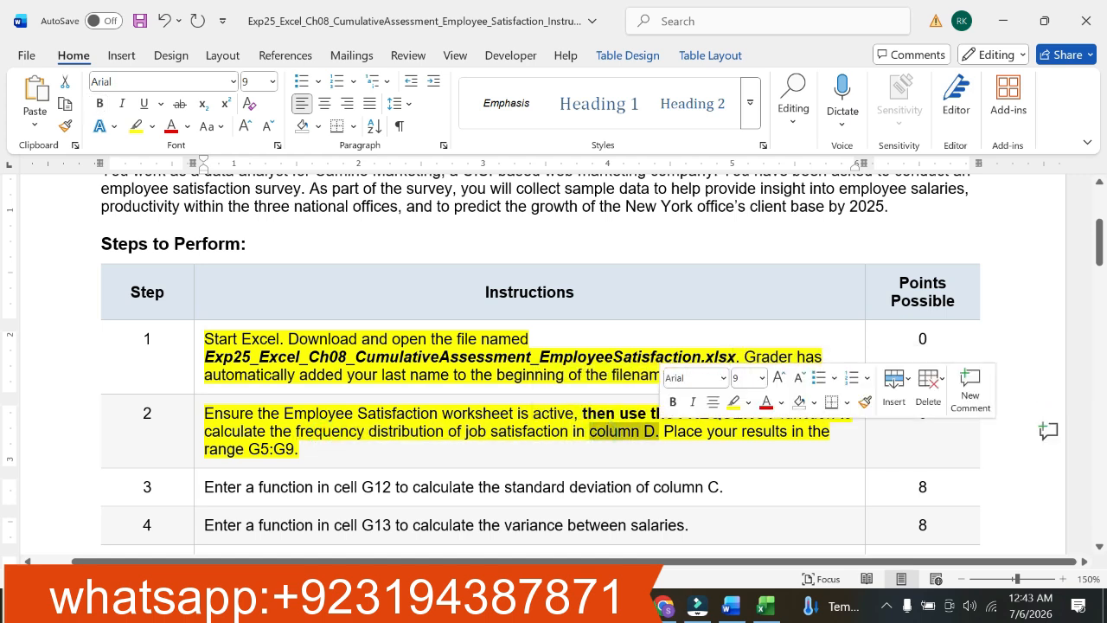
pyautogui.click(673, 403)
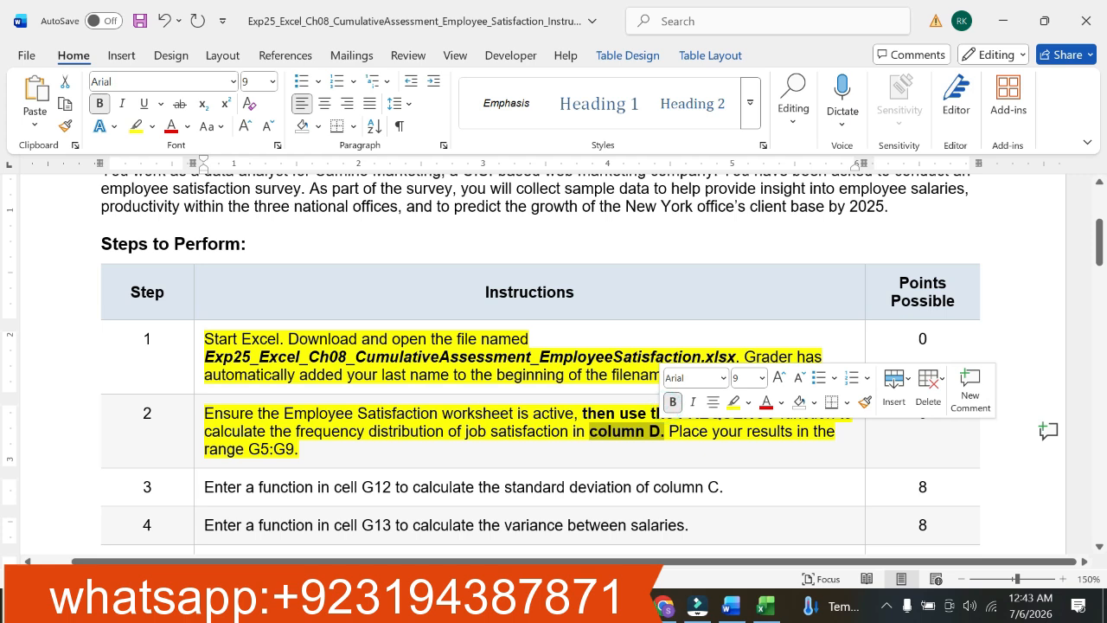
pyautogui.click(674, 432)
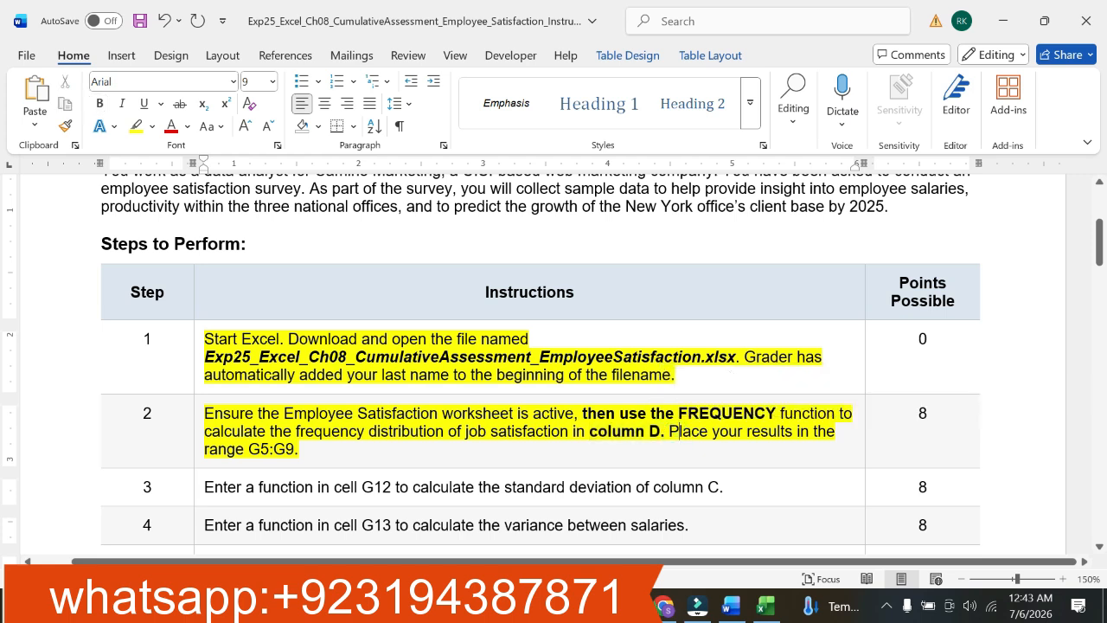
pyautogui.moveTo(680, 431); pyautogui.dragTo(299, 449)
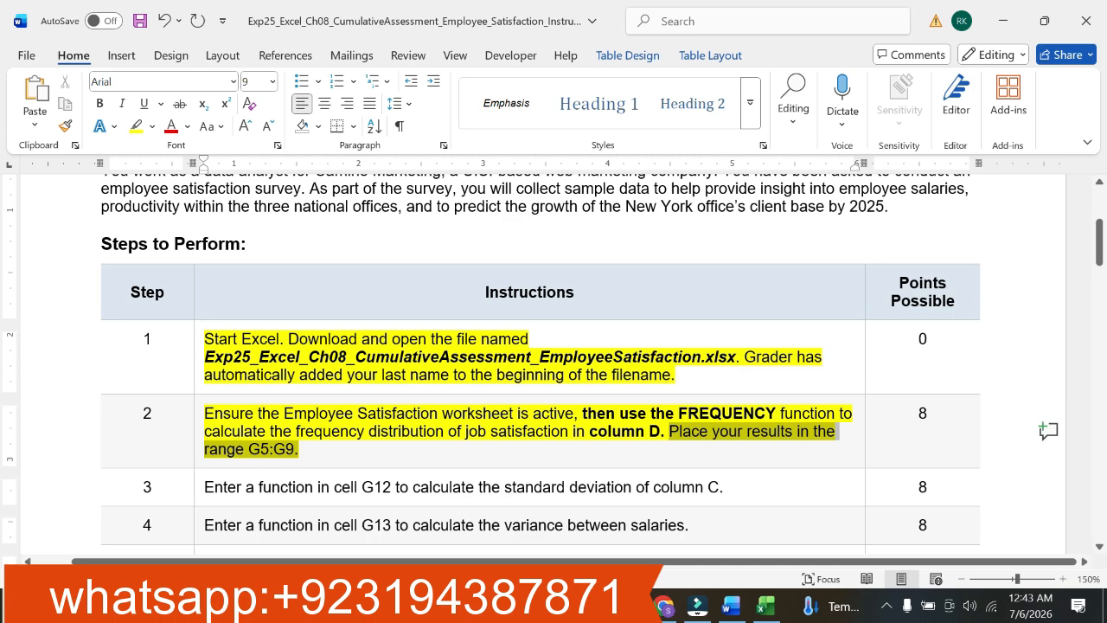
# - Switch to the Employee Satisfaction workbook in Excel and enable editing
pyautogui.click(765, 605)
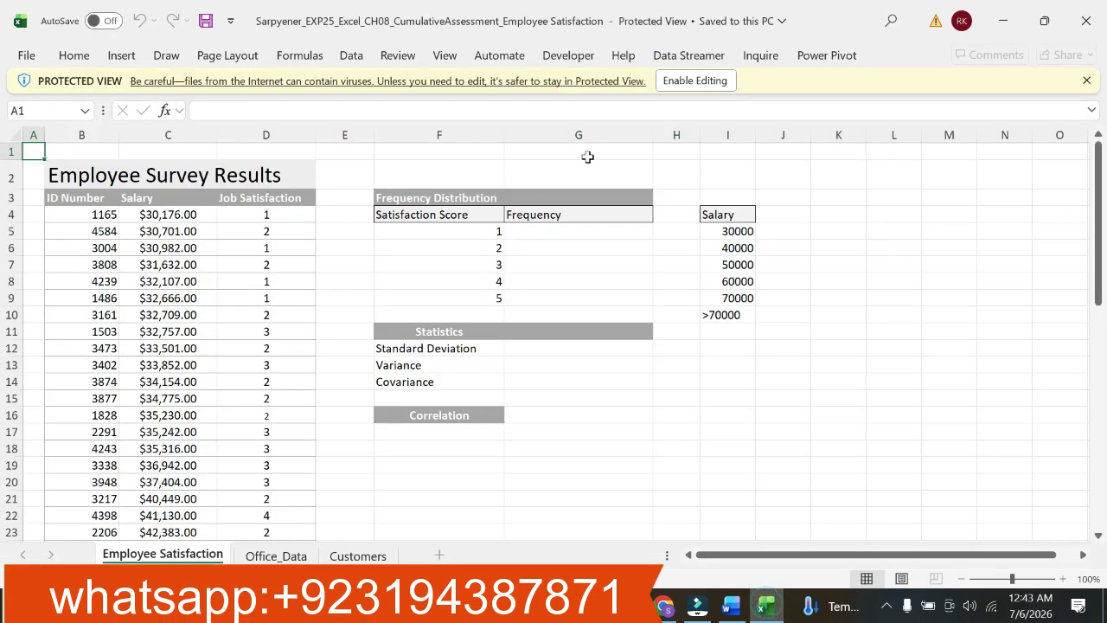
pyautogui.click(694, 81)
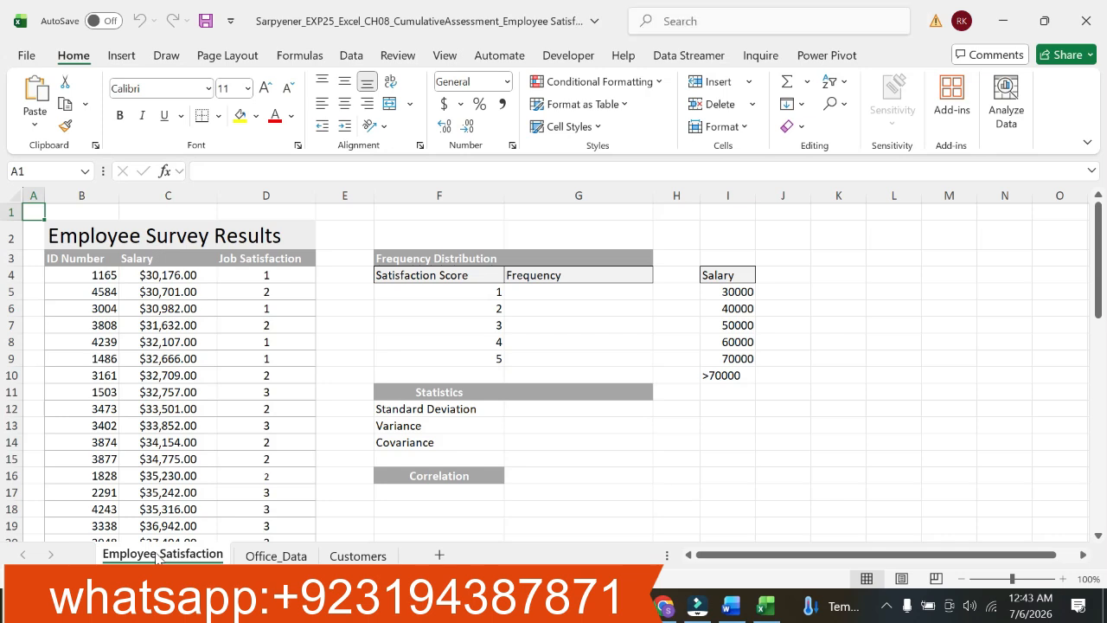
pyautogui.click(577, 295)
pyautogui.click(576, 308)
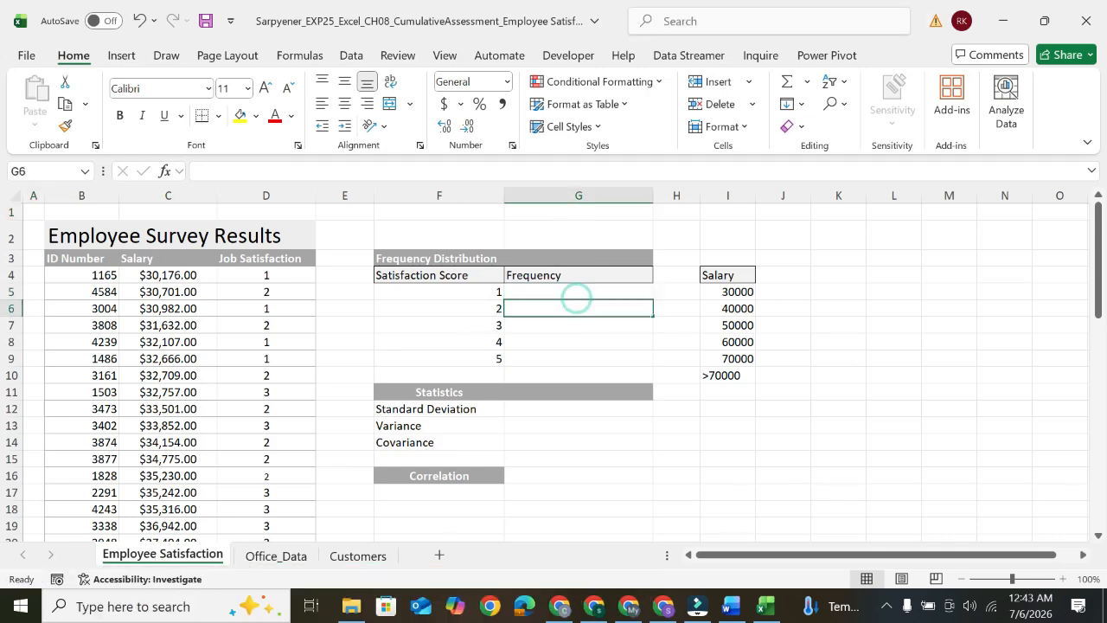
pyautogui.write('=')
pyautogui.click(566, 287)
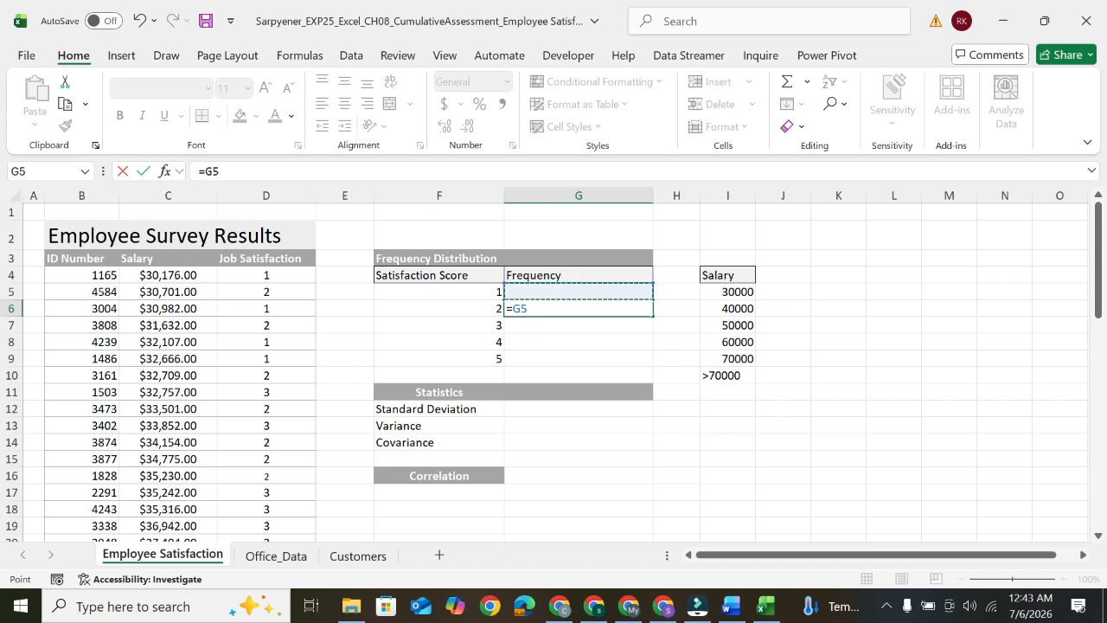
pyautogui.press('BackSpace')
pyautogui.press('BackSpace')
pyautogui.press('BackSpace')
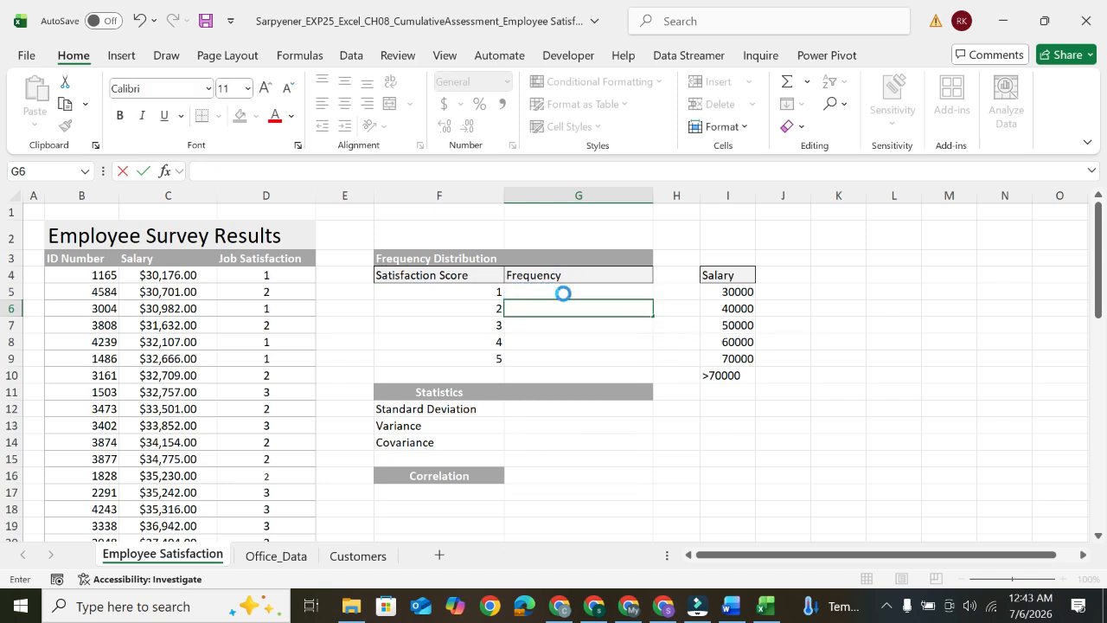
# - Start a FREQUENCY formula in cell G5 with the job satisfaction range D4:D53 as the data array
pyautogui.click(562, 292)
pyautogui.write('=')
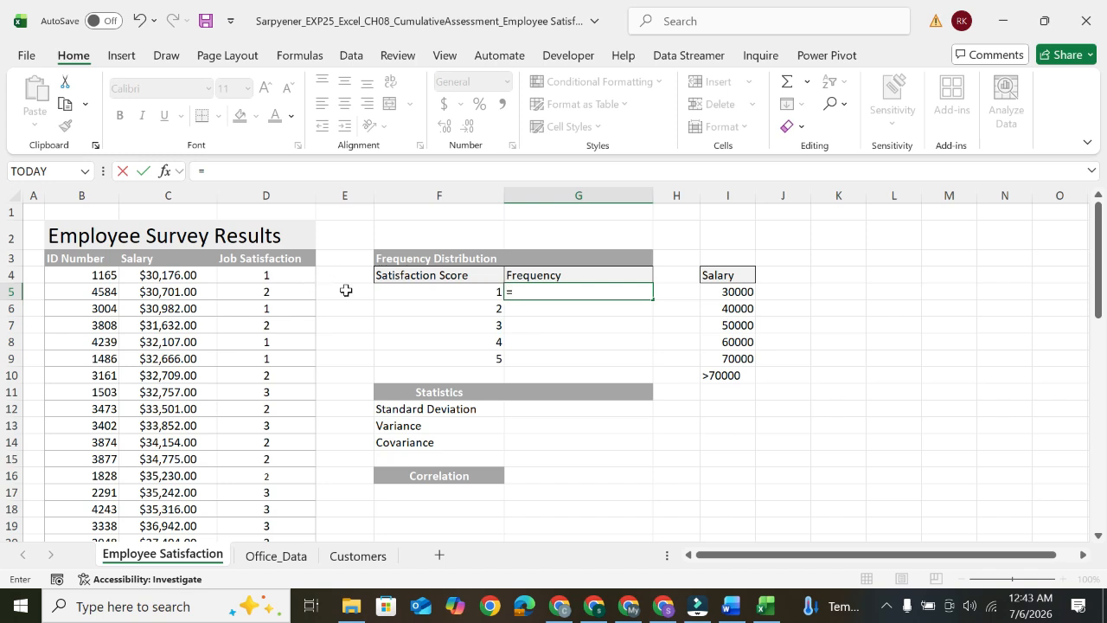
pyautogui.write('fre')
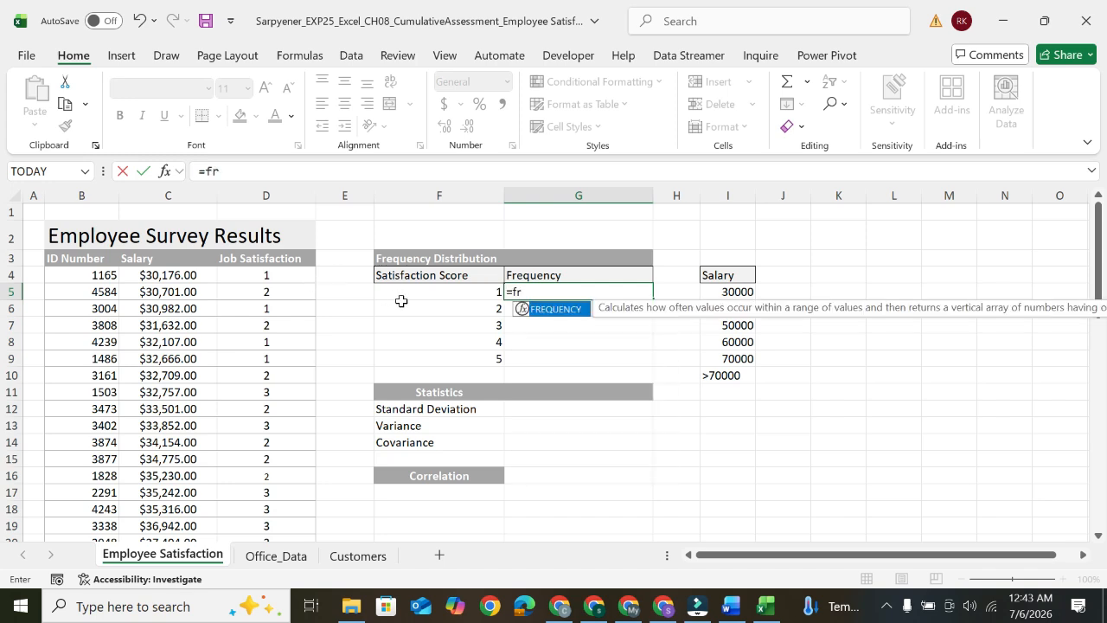
pyautogui.doubleClick(554, 308)
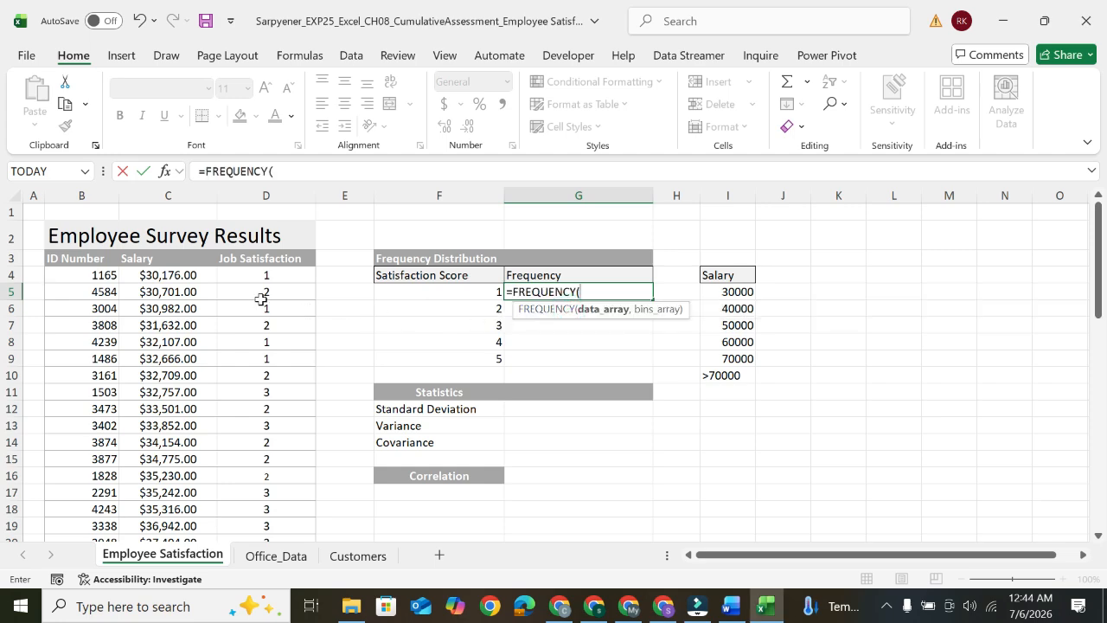
pyautogui.moveTo(262, 275); pyautogui.dragTo(262, 517)
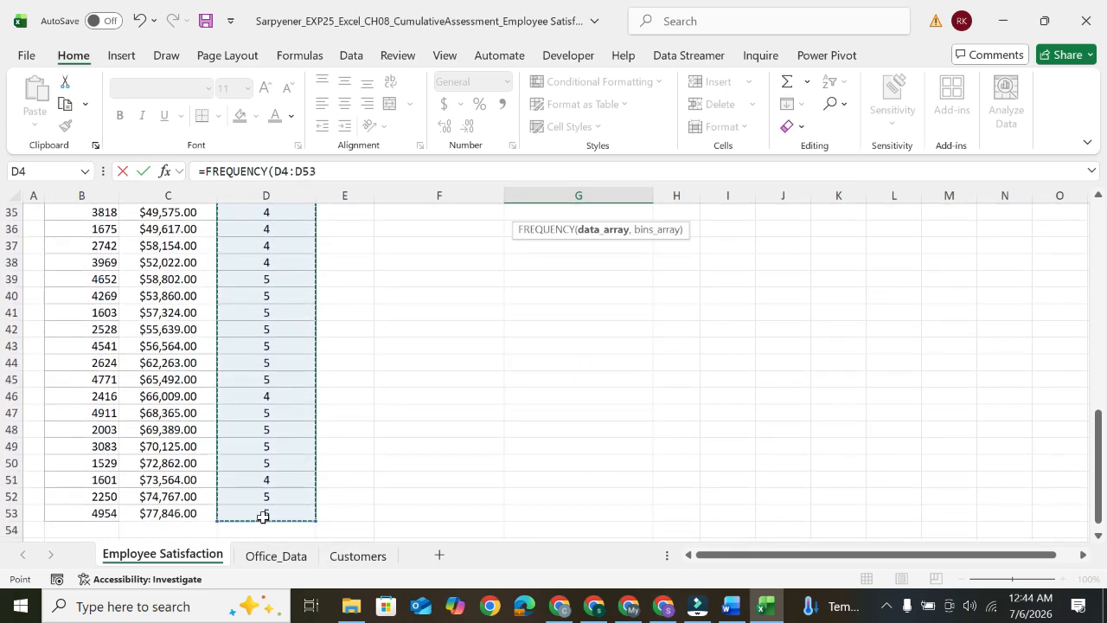
pyautogui.press('Return')
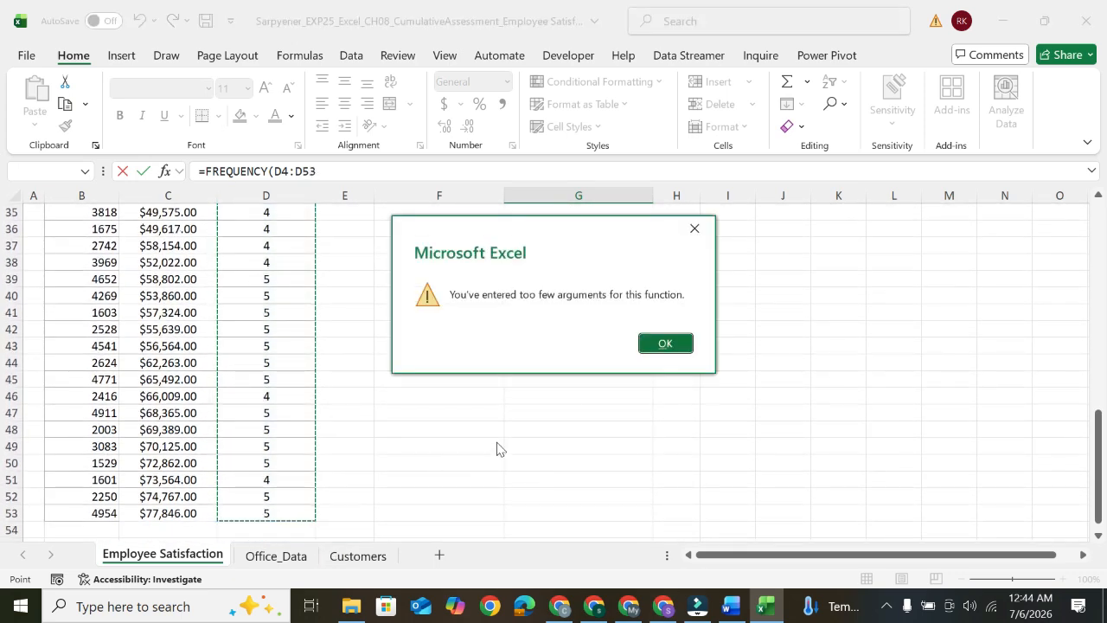
pyautogui.click(661, 343)
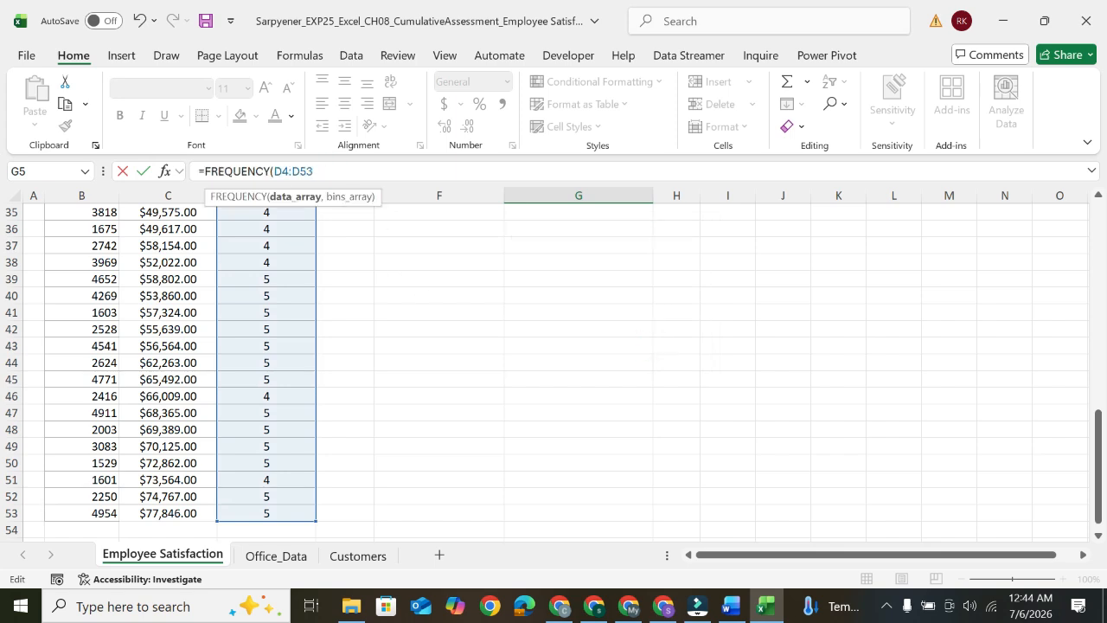
pyautogui.press('Return')
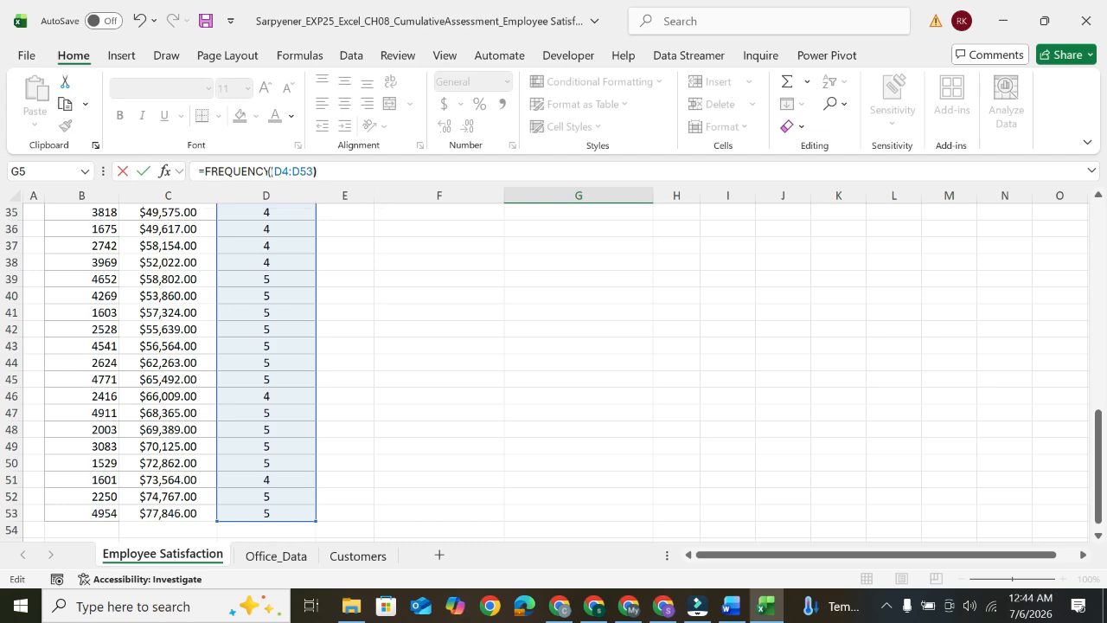
pyautogui.click(657, 342)
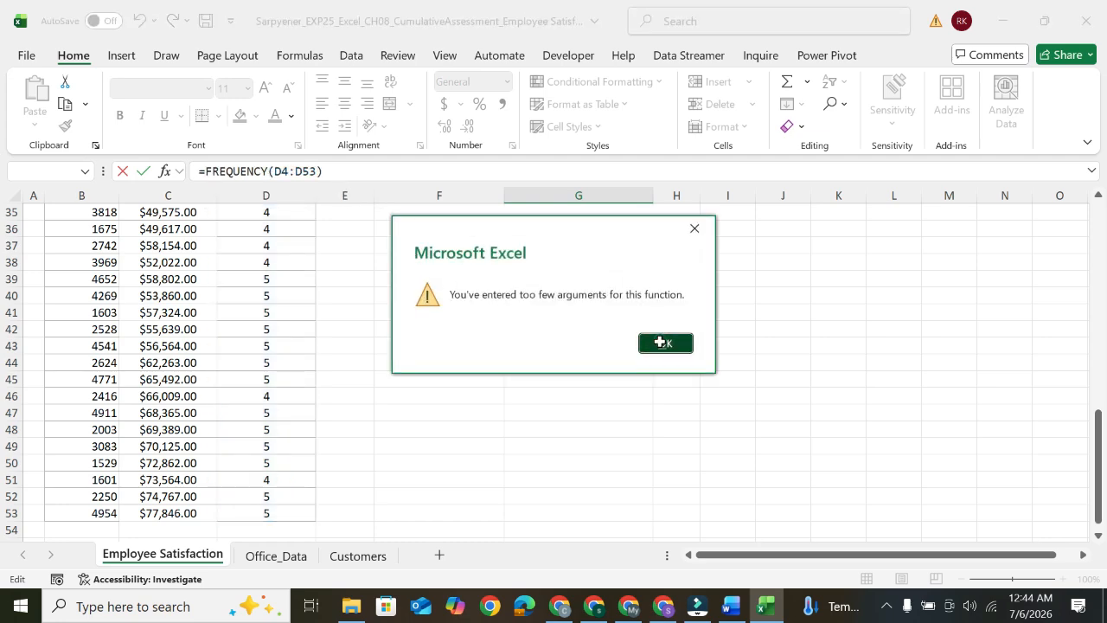
# - Complete the FREQUENCY formula in G5 with the satisfaction scores F5:F9 as the bins array
pyautogui.scroll(10, 645, 355)
pyautogui.scroll(2, 645, 355)
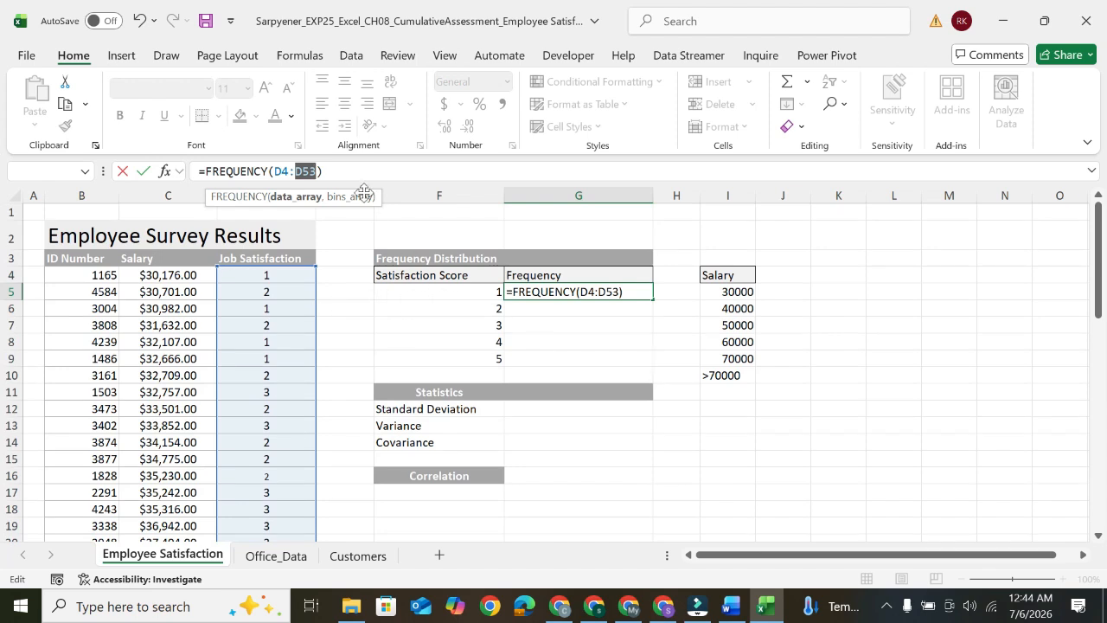
pyautogui.click(317, 171)
pyautogui.write(',')
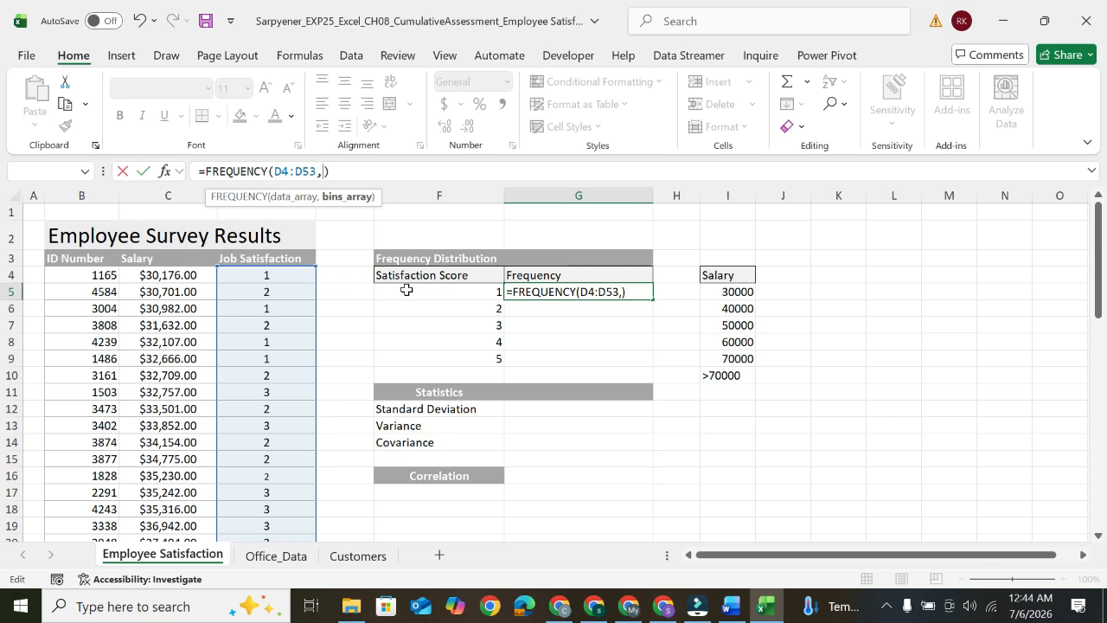
pyautogui.moveTo(464, 287); pyautogui.dragTo(463, 352)
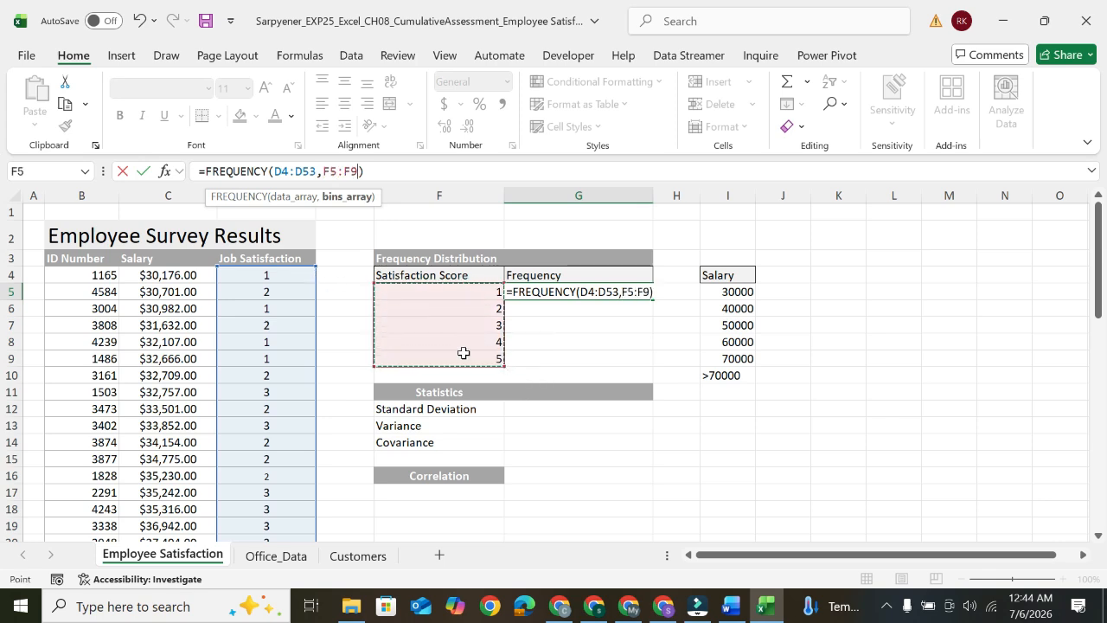
pyautogui.press('Return')
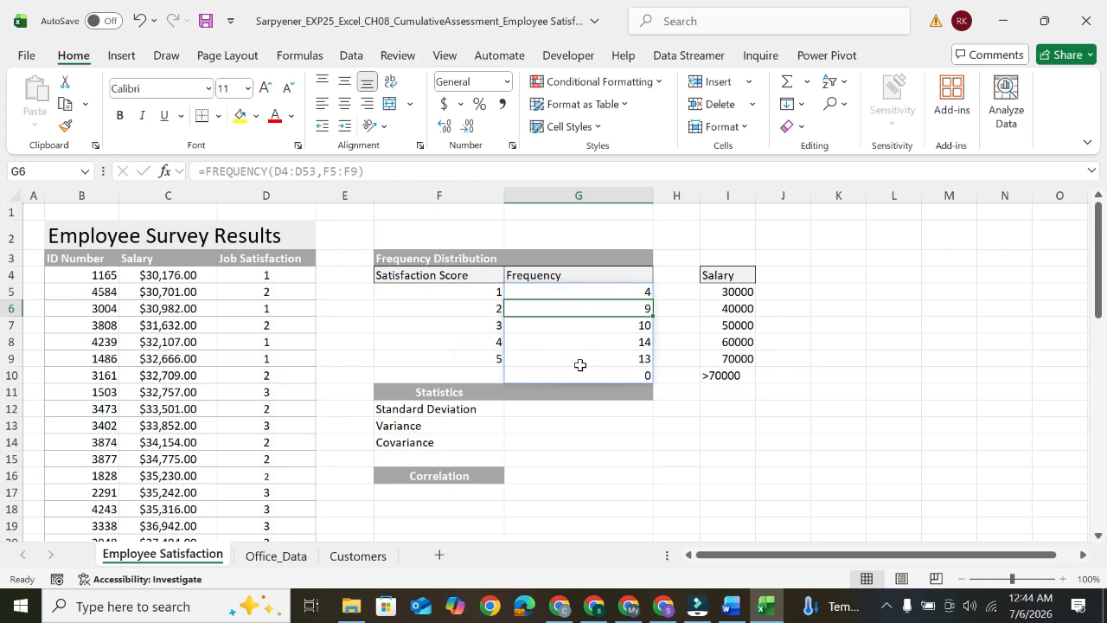
# - Switch to the Word instructions, then highlight the step 3 standard deviation instruction in yellow and make it bold
pyautogui.click(628, 425)
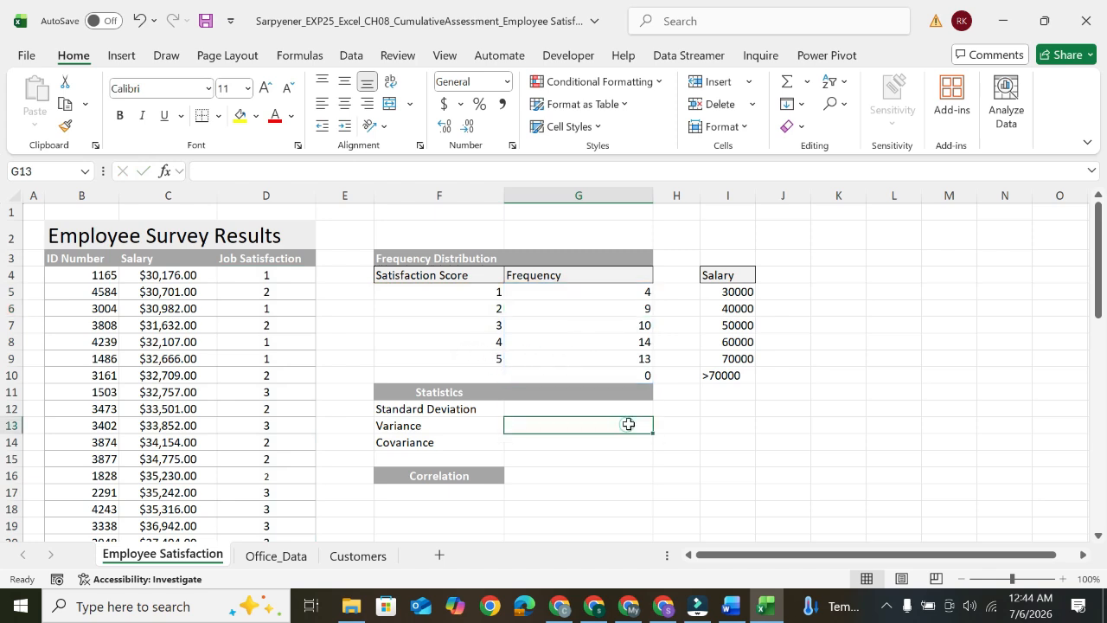
pyautogui.click(732, 604)
pyautogui.scroll(-3, 577, 474)
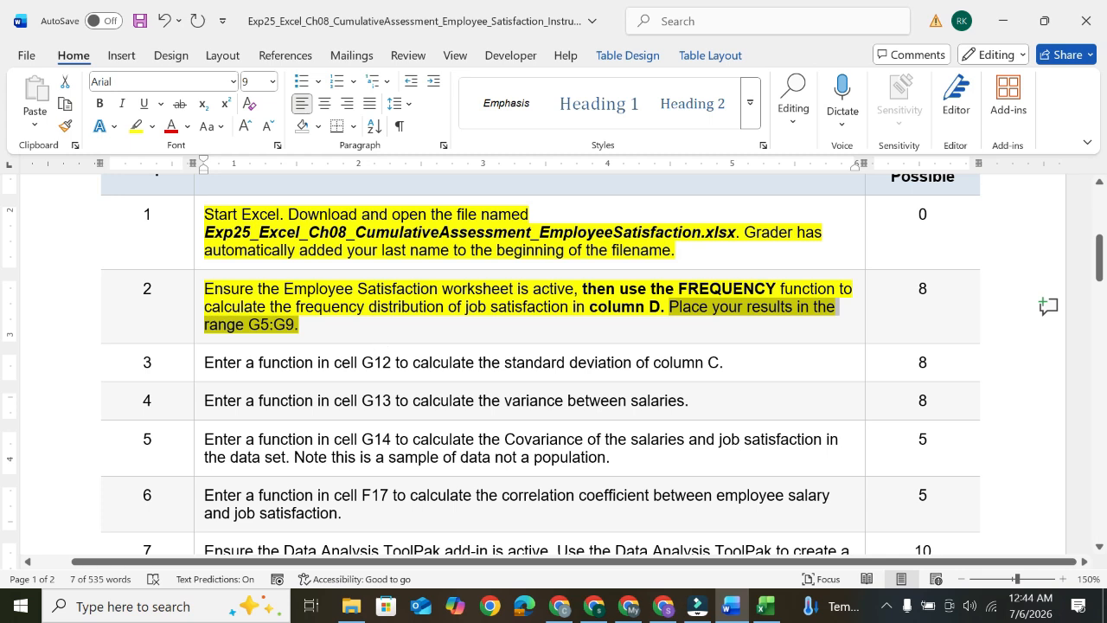
pyautogui.click(194, 363)
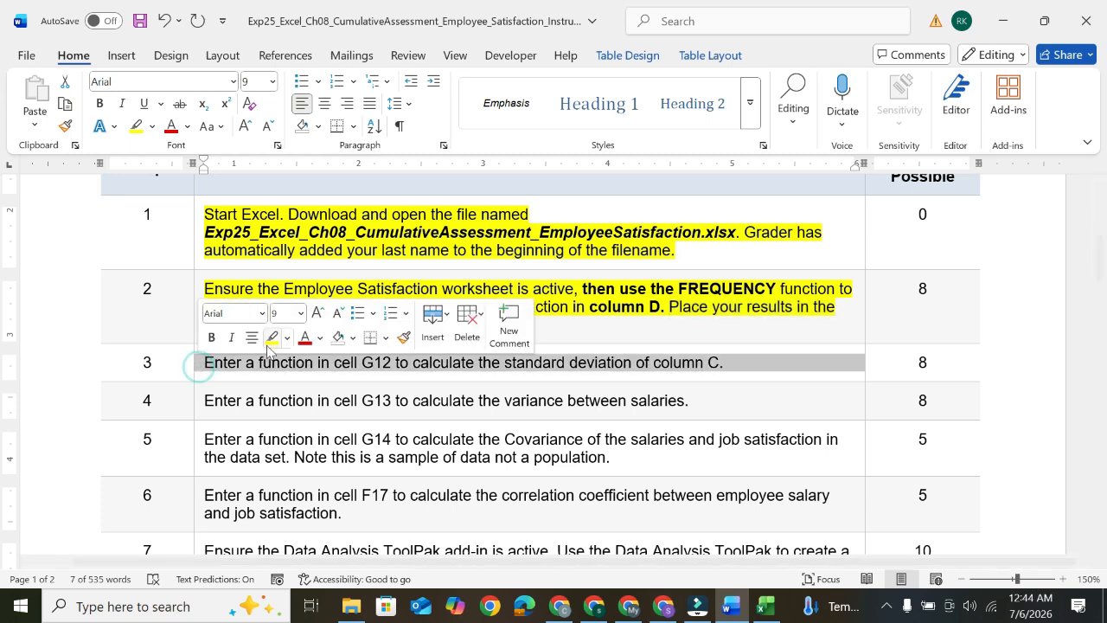
pyautogui.click(270, 339)
pyautogui.moveTo(204, 363); pyautogui.dragTo(726, 346)
pyautogui.click(735, 329)
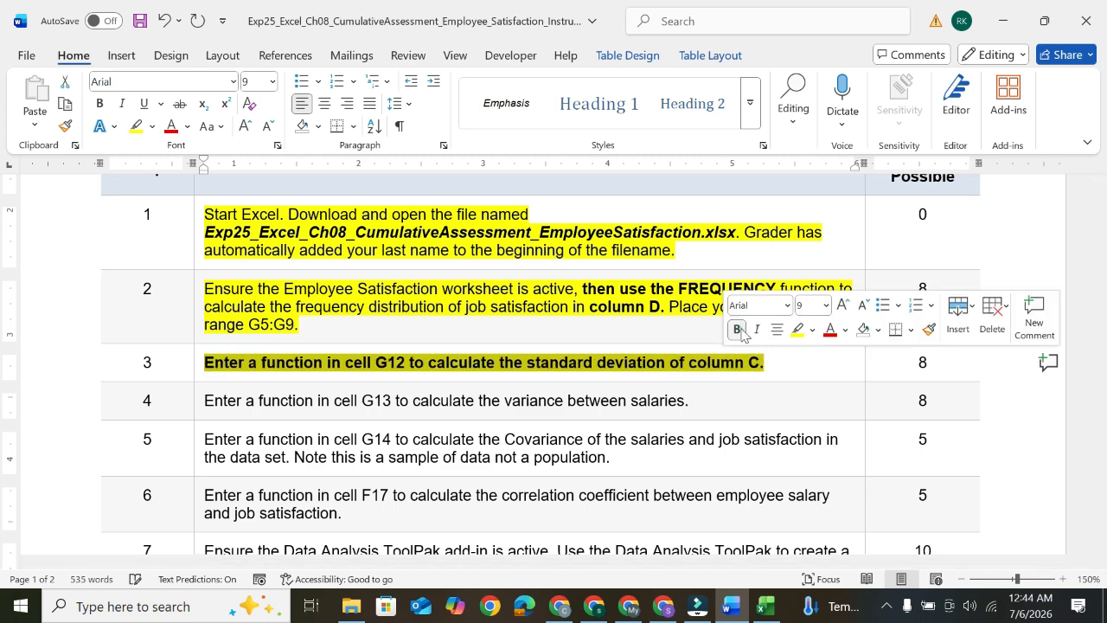
# - Switch to the Excel workbook and calculate the sample standard deviation of the salaries C4:C53 in cell G12 with STDEV.S
pyautogui.click(766, 608)
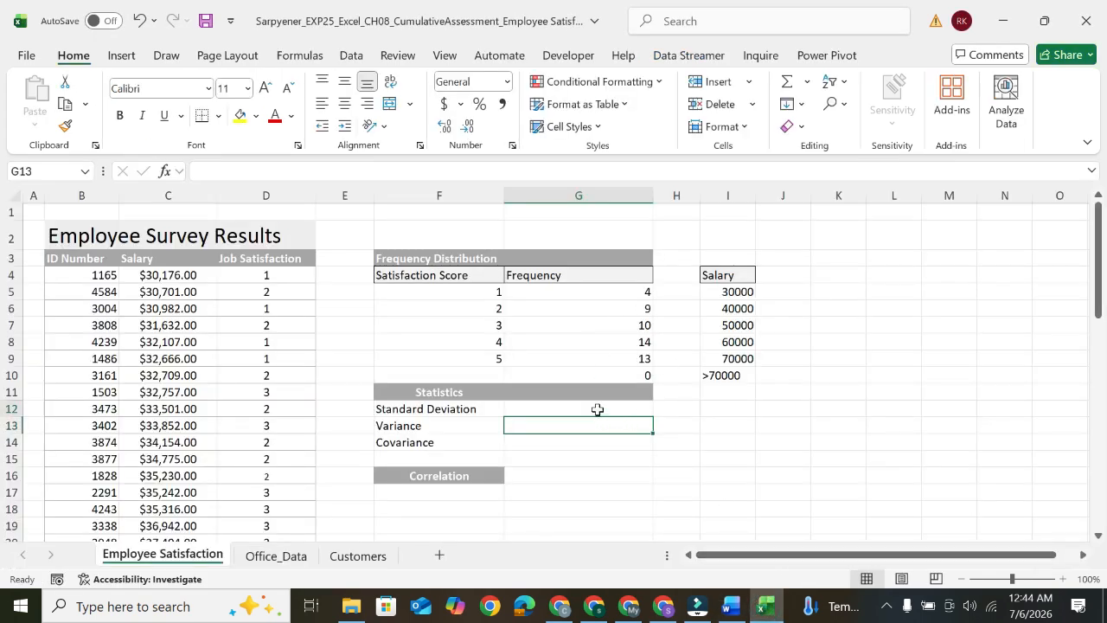
pyautogui.click(596, 409)
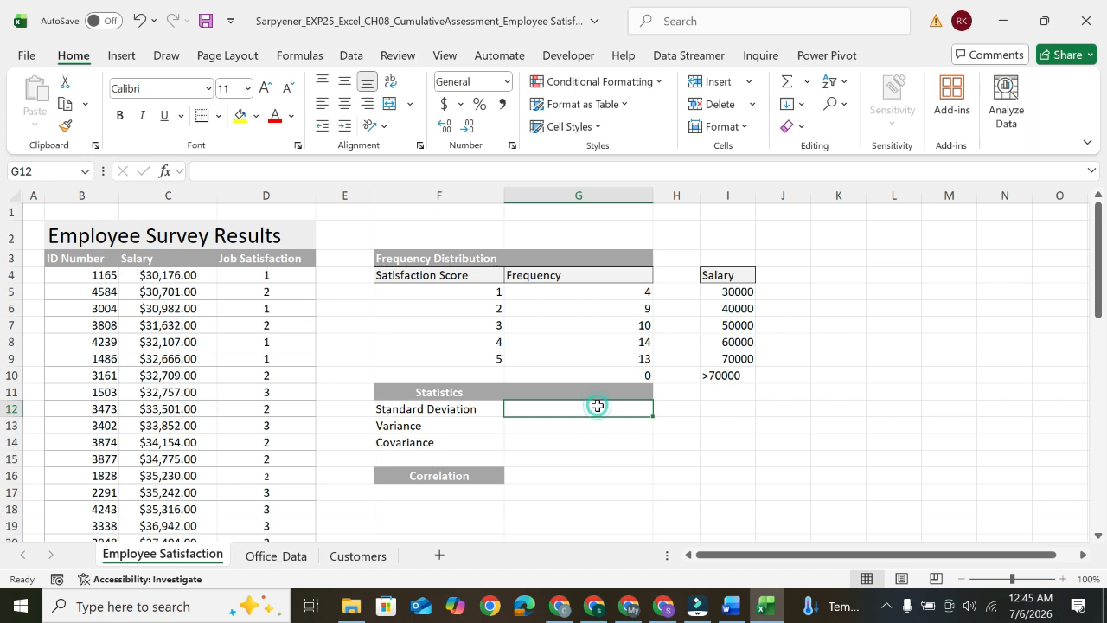
pyautogui.write('=')
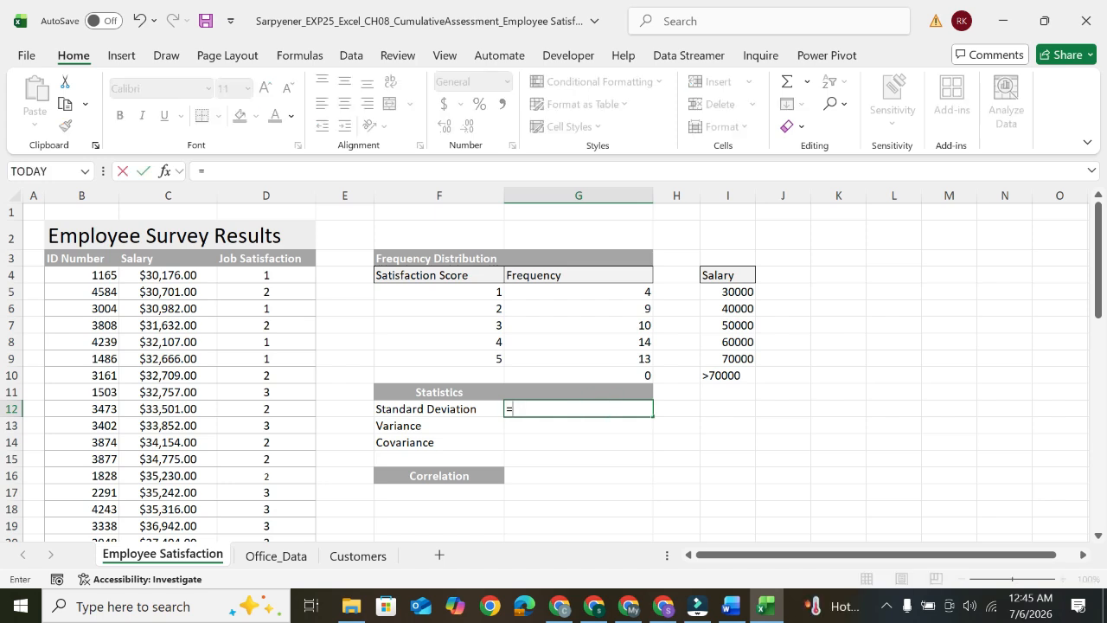
pyautogui.write('st')
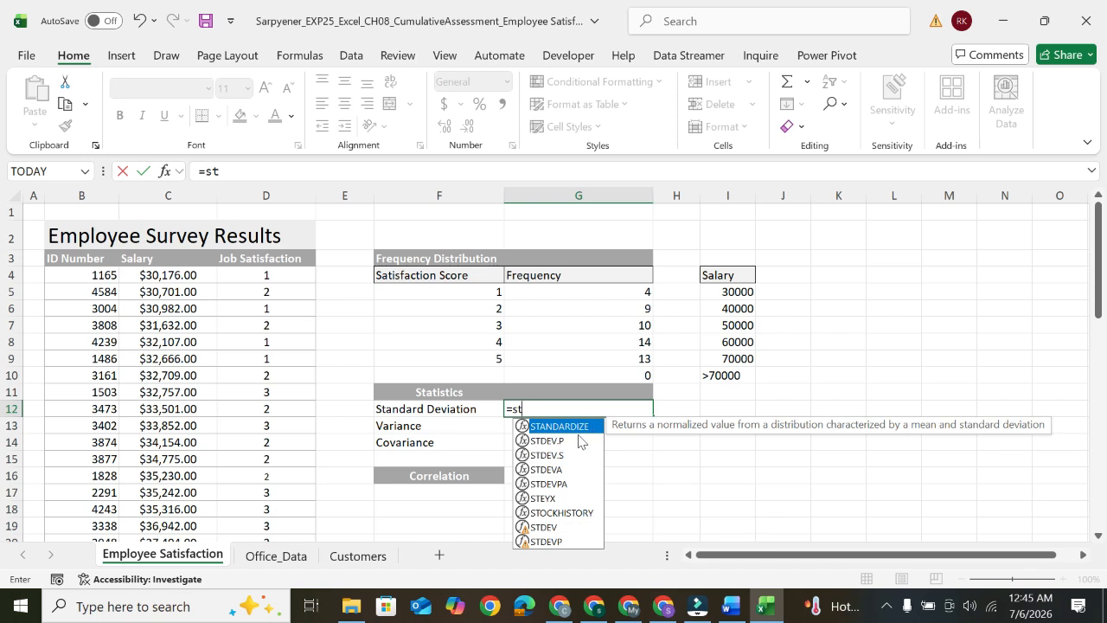
pyautogui.doubleClick(558, 455)
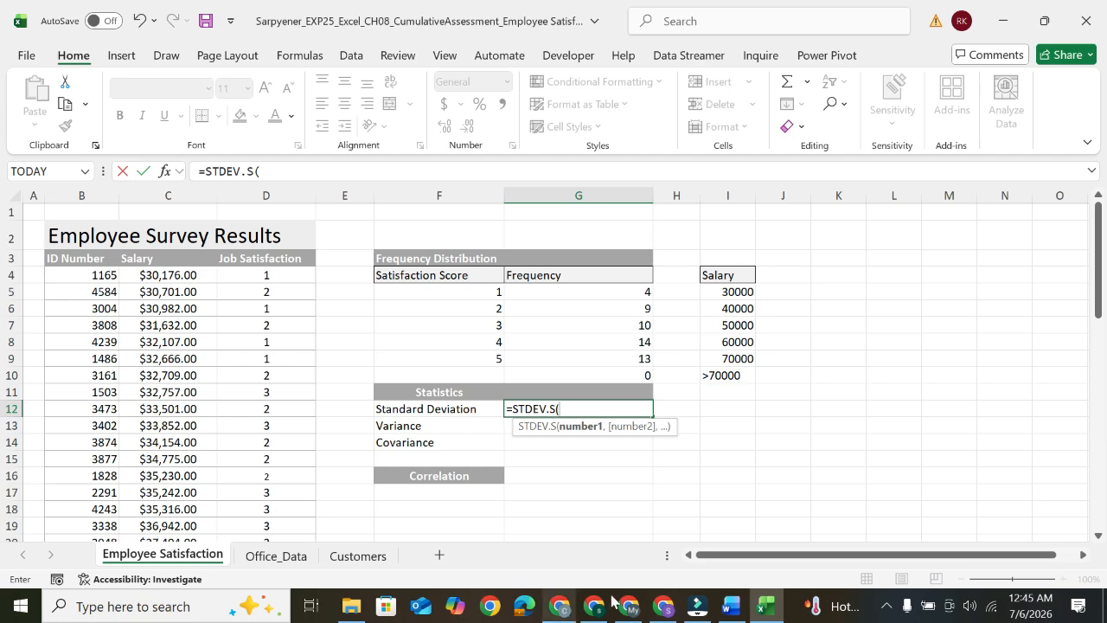
pyautogui.click(730, 605)
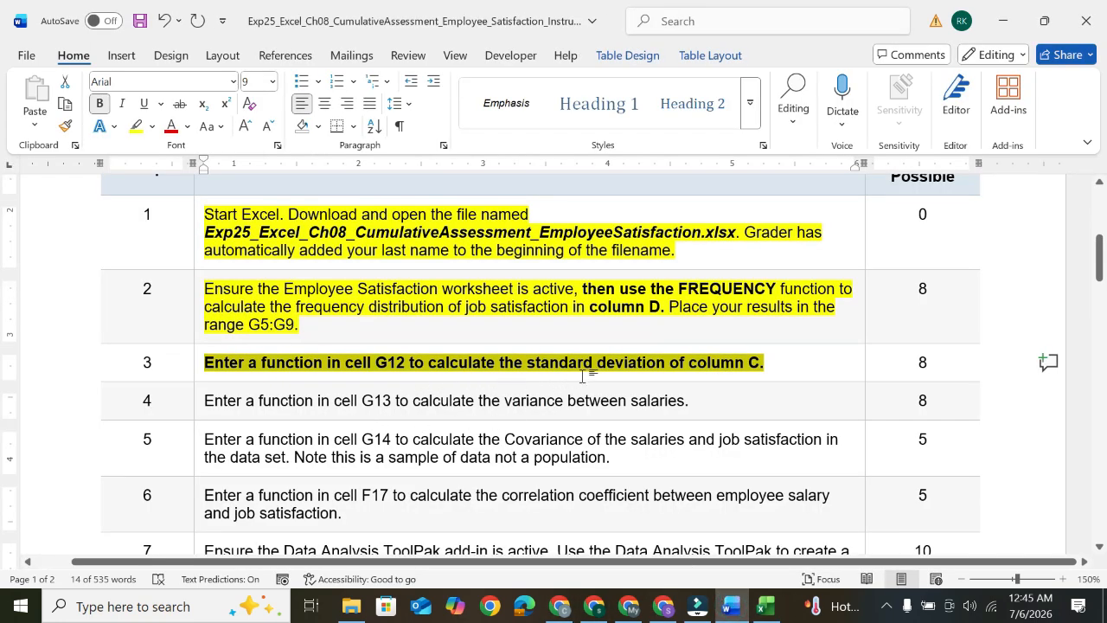
pyautogui.click(764, 606)
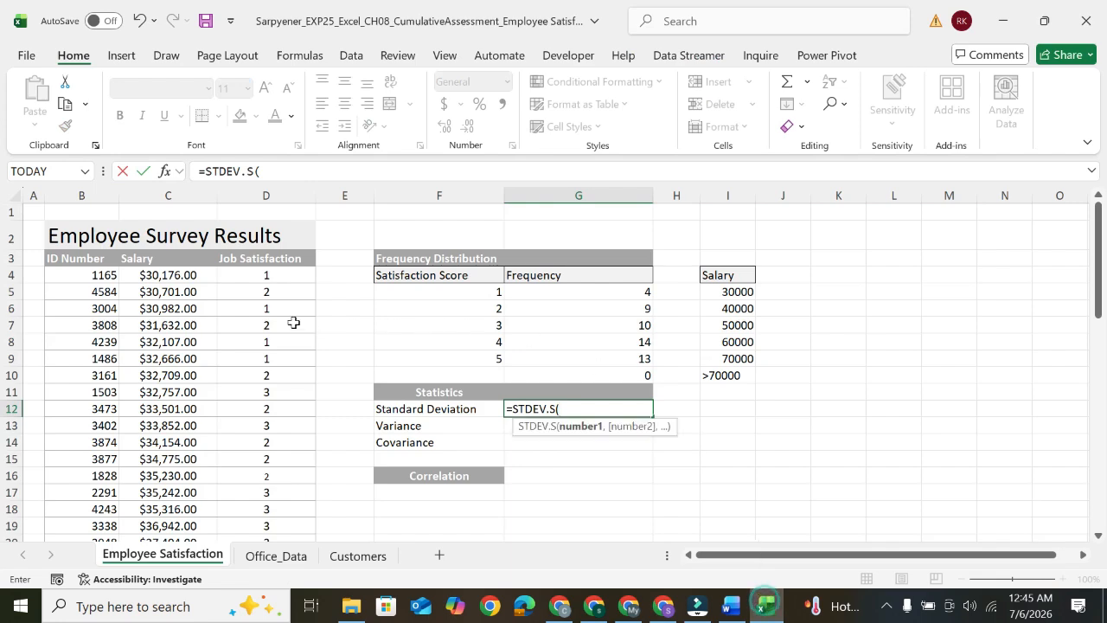
pyautogui.moveTo(185, 279); pyautogui.dragTo(172, 494)
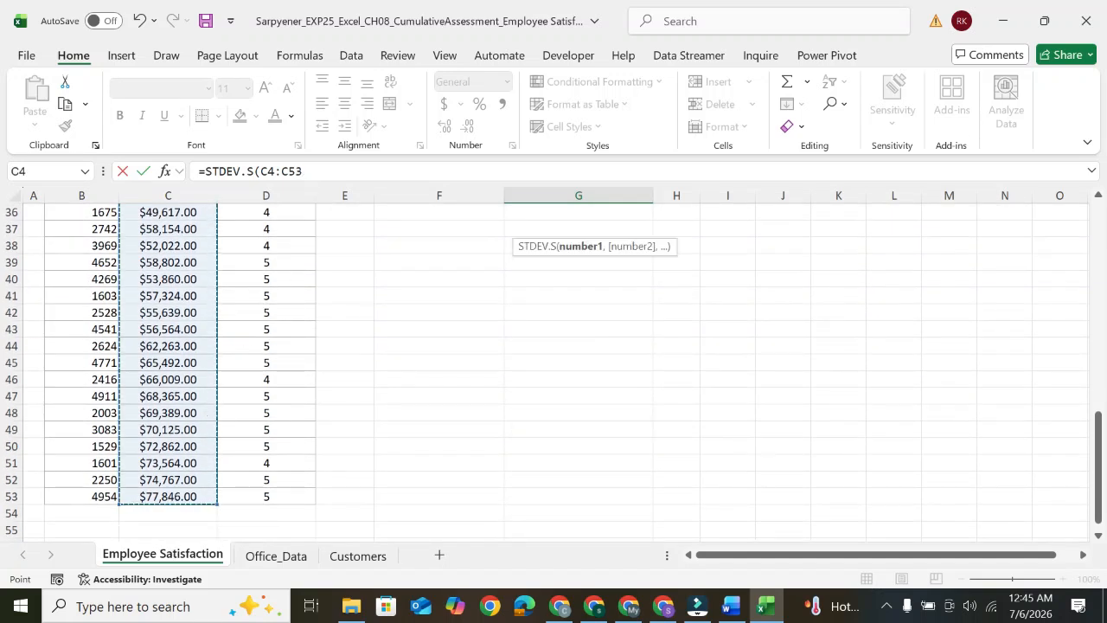
pyautogui.click(315, 164)
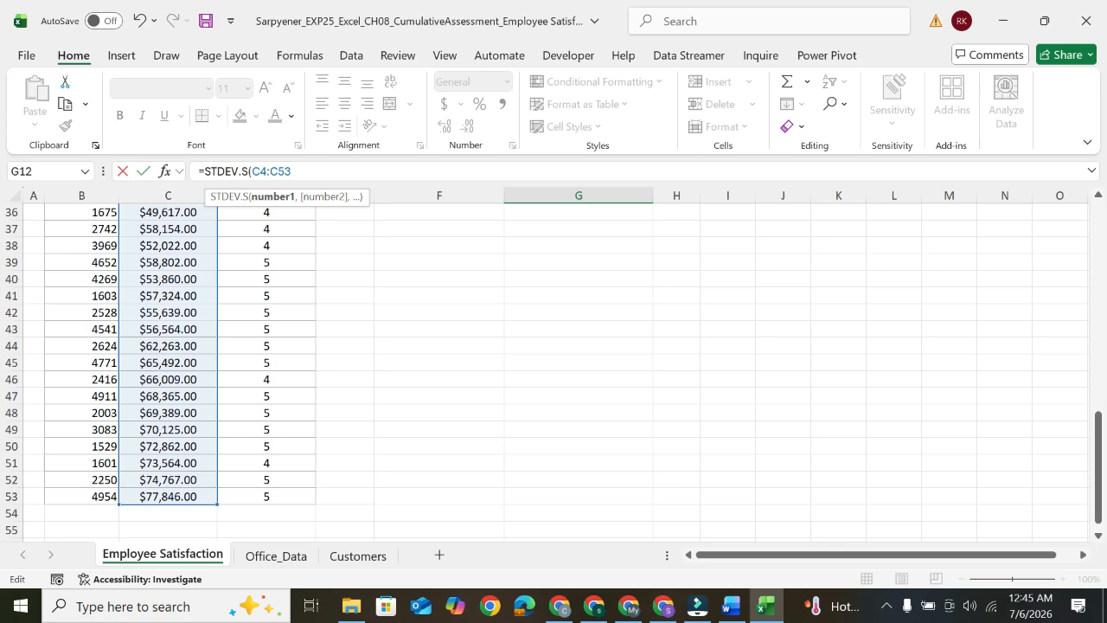
pyautogui.press('Return')
pyautogui.scroll(10, 425, 289)
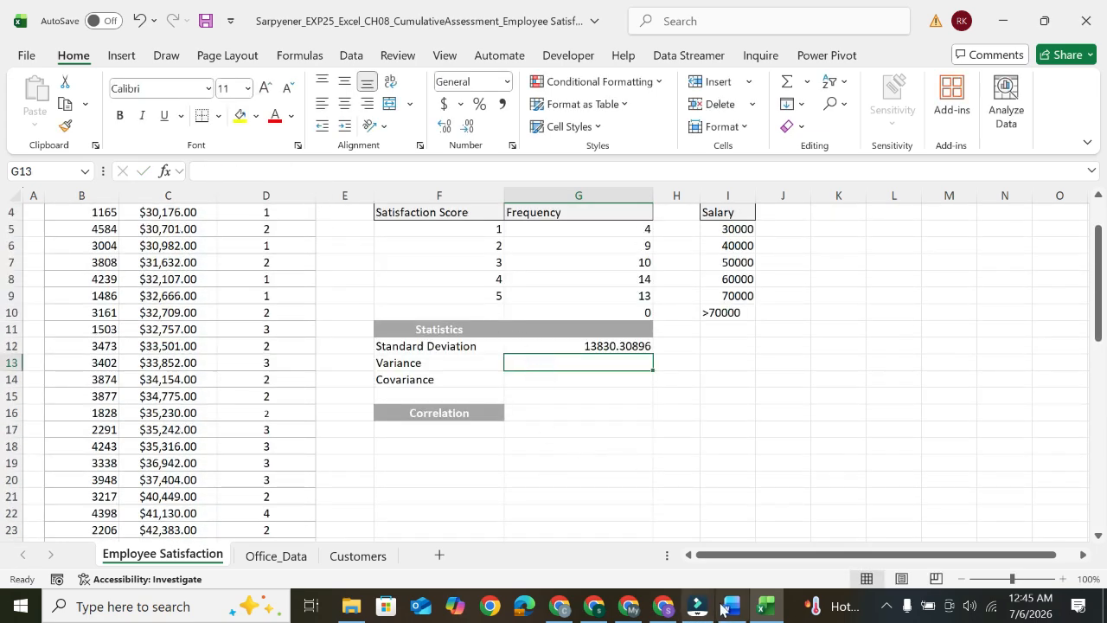
# - Switch to the Word instructions, then highlight the step 4 variance instruction in yellow and make it bold
pyautogui.click(731, 605)
pyautogui.click(198, 401)
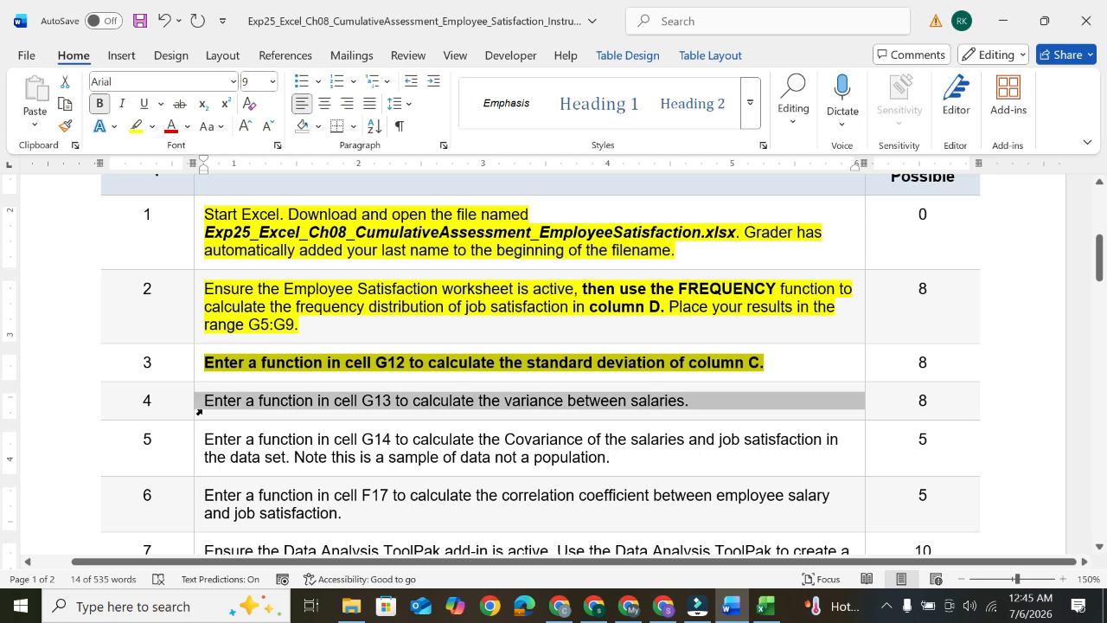
pyautogui.click(275, 380)
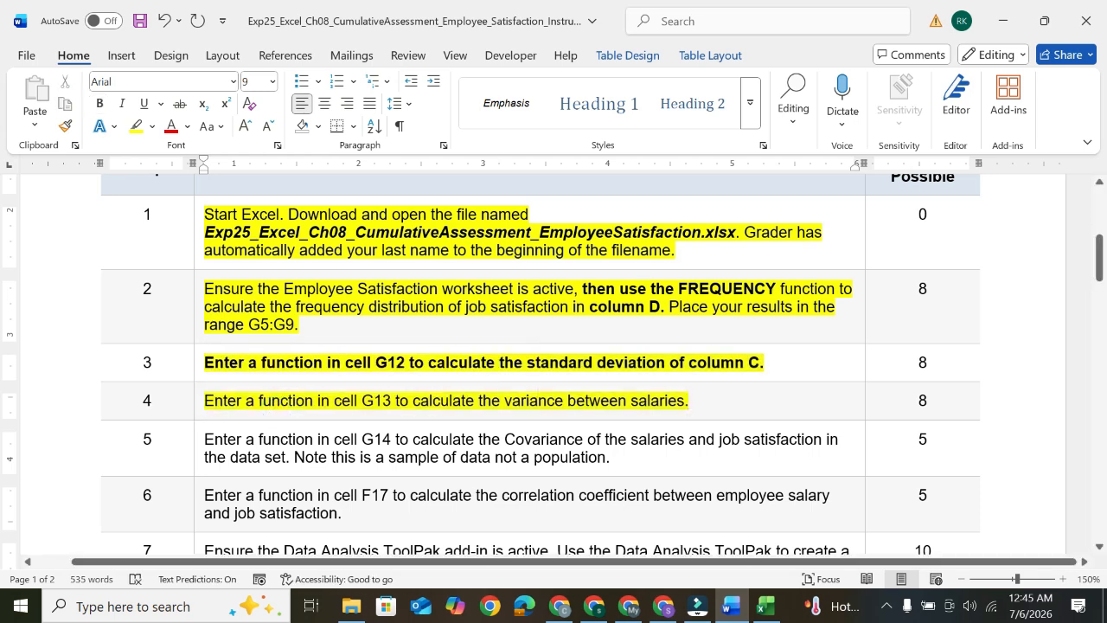
pyautogui.moveTo(204, 401); pyautogui.dragTo(692, 400)
pyautogui.click(702, 371)
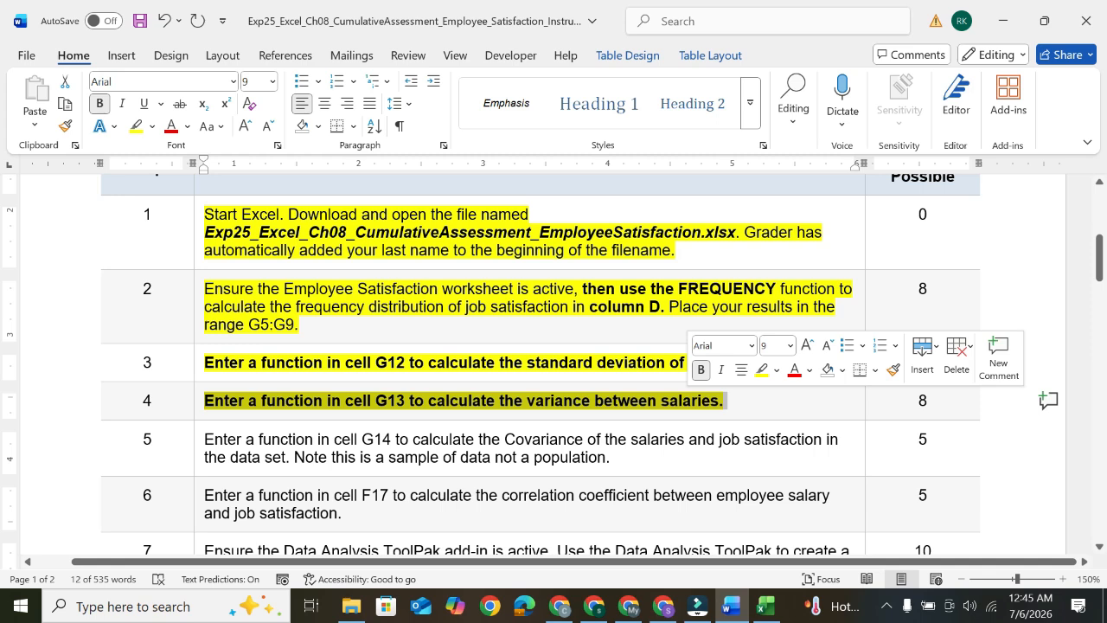
# - Switch to the Excel workbook and calculate the sample variance of the salaries C4:C53 in cell G13 with VAR.S
pyautogui.click(764, 605)
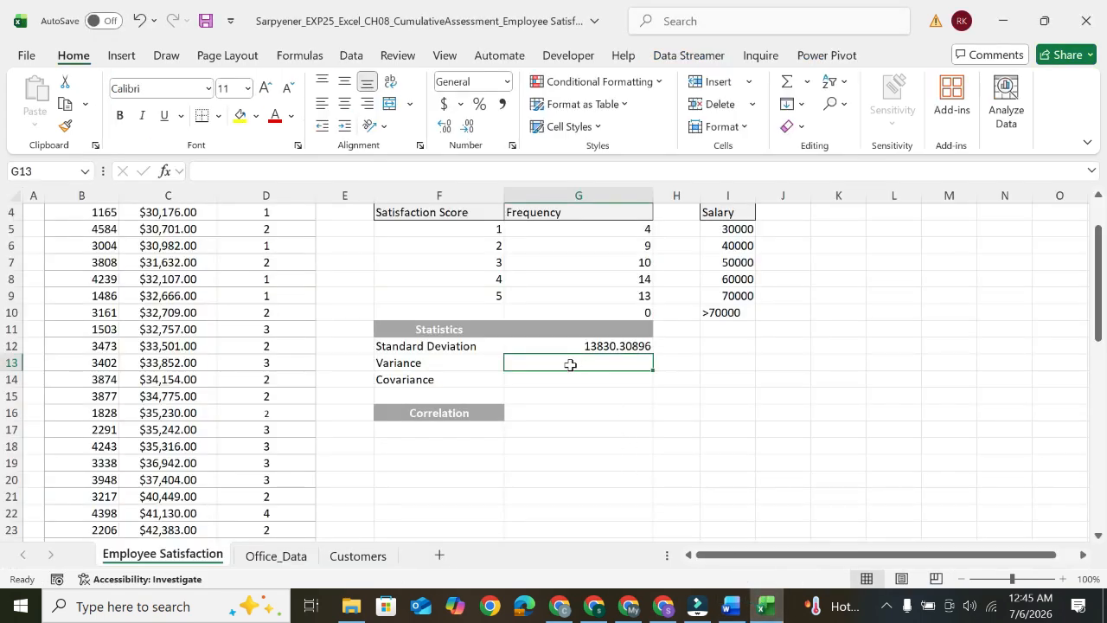
pyautogui.write('=v')
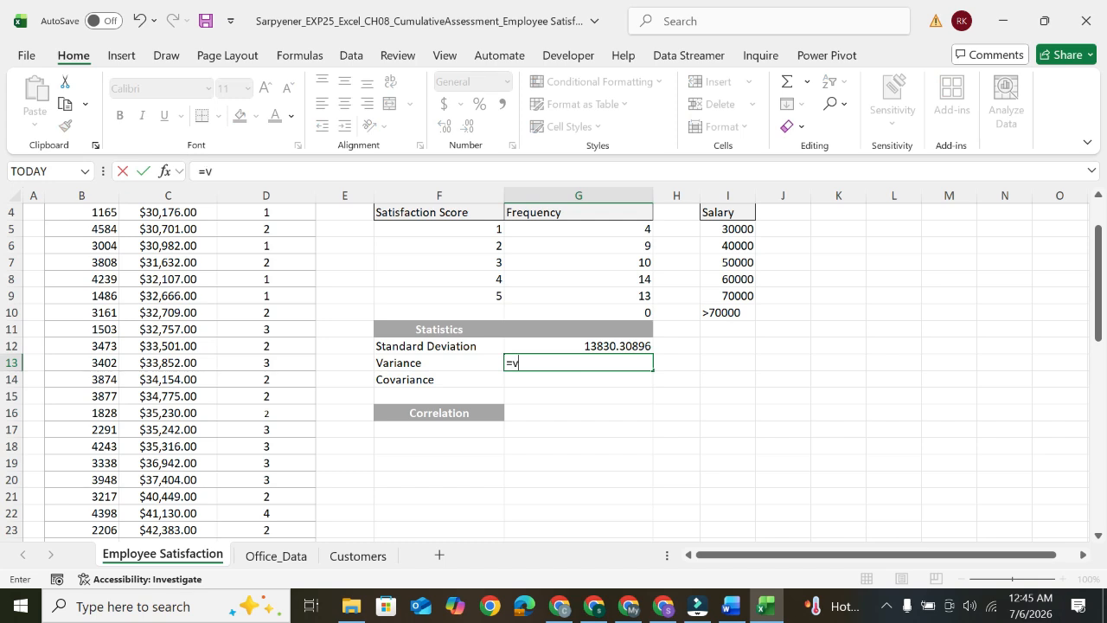
pyautogui.write('a')
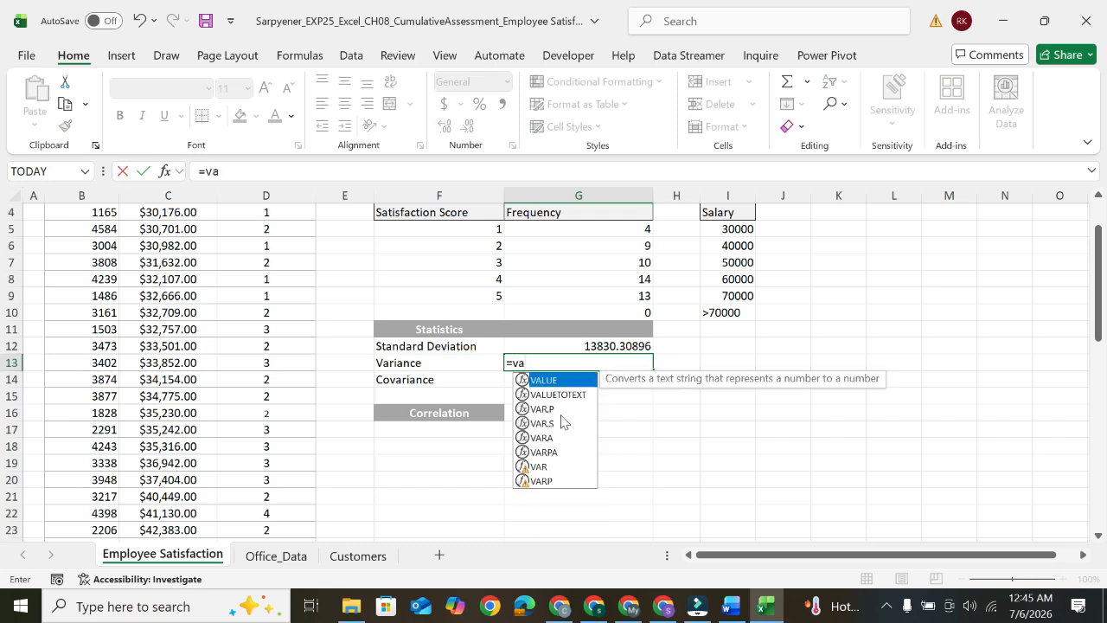
pyautogui.doubleClick(553, 423)
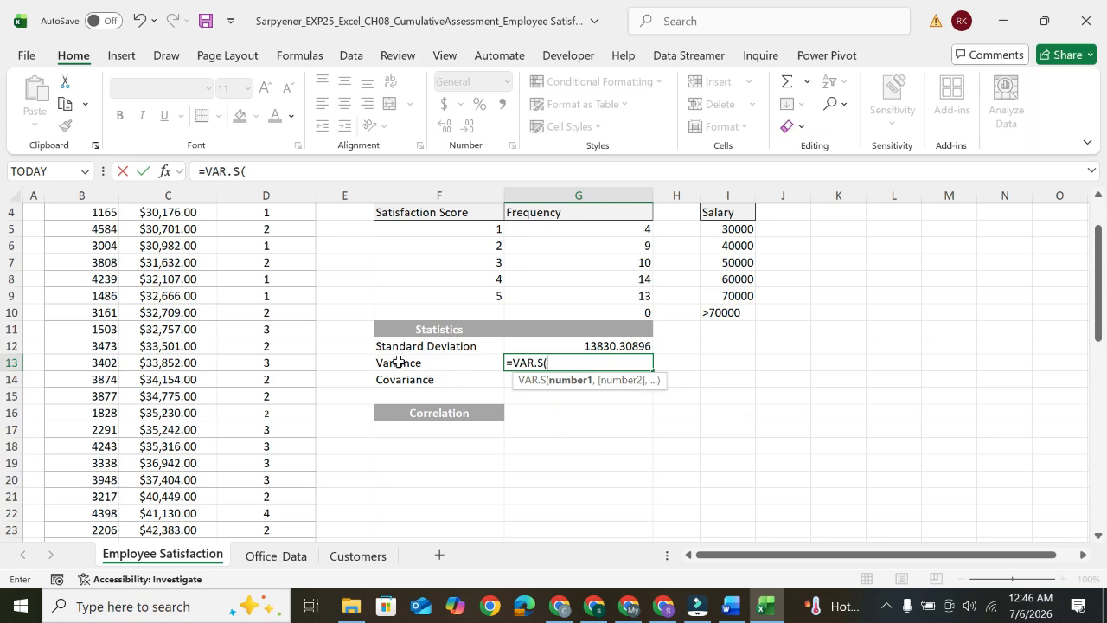
pyautogui.scroll(1, 232, 316)
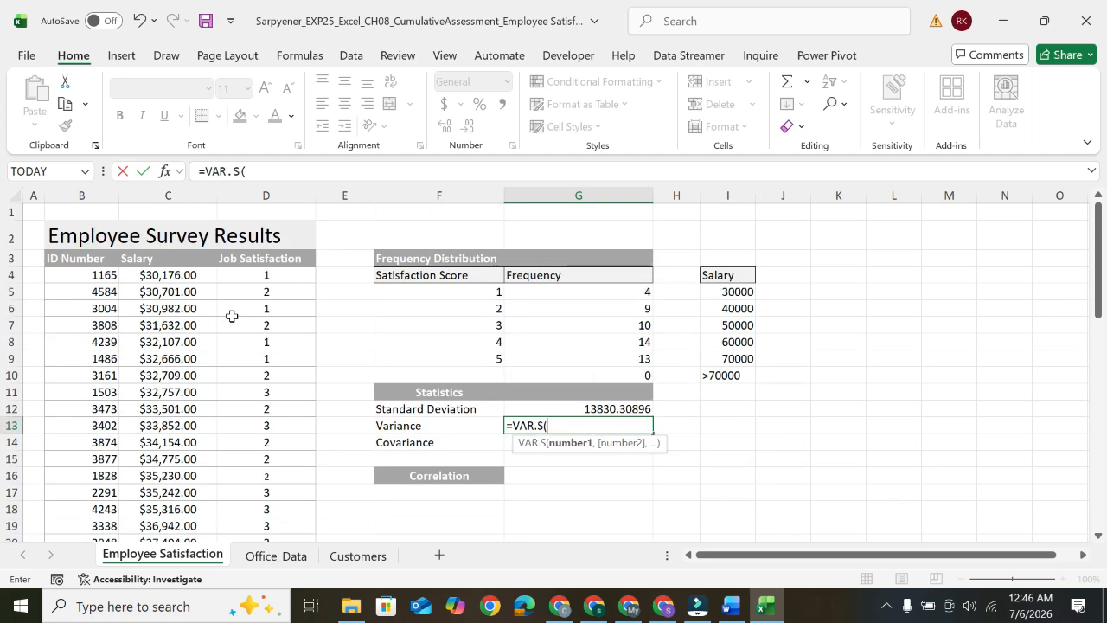
pyautogui.moveTo(173, 279); pyautogui.dragTo(172, 497)
pyautogui.write(')')
pyautogui.press('Return')
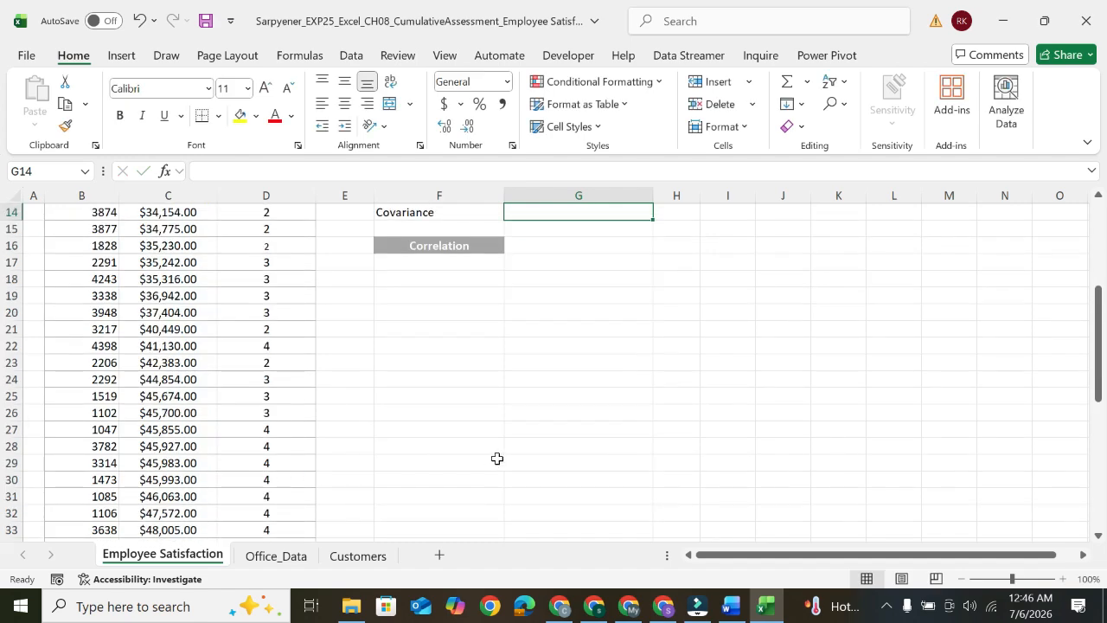
pyautogui.scroll(4, 497, 457)
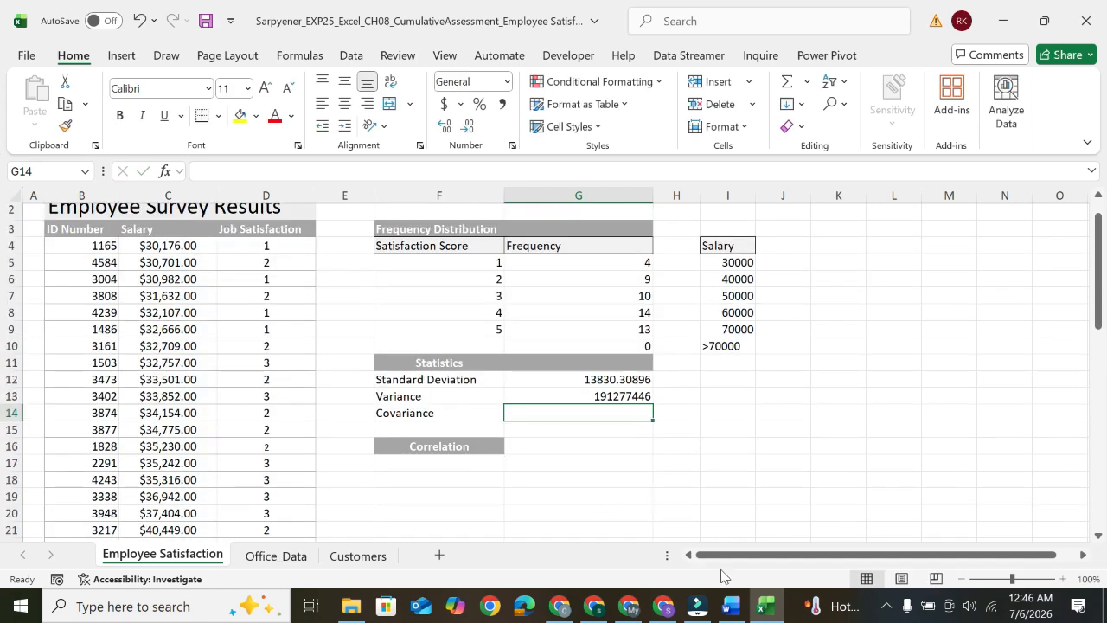
# - Switch to the Word instructions, then highlight the step 5 covariance instruction in yellow and make it bold
pyautogui.click(731, 605)
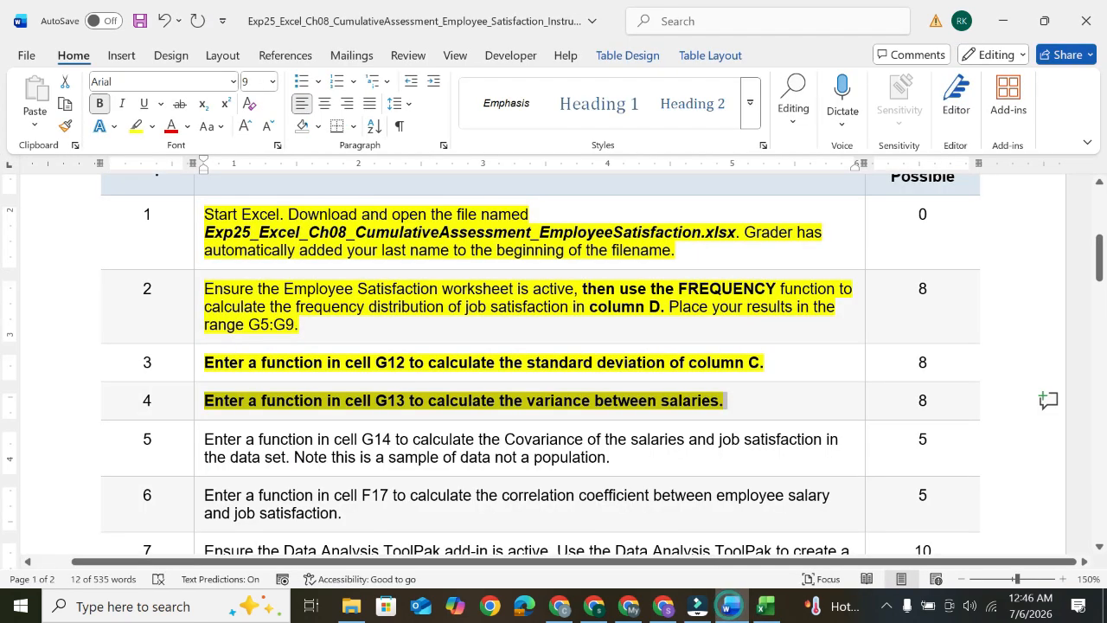
pyautogui.scroll(-1, 553, 363)
pyautogui.scroll(-1, 554, 363)
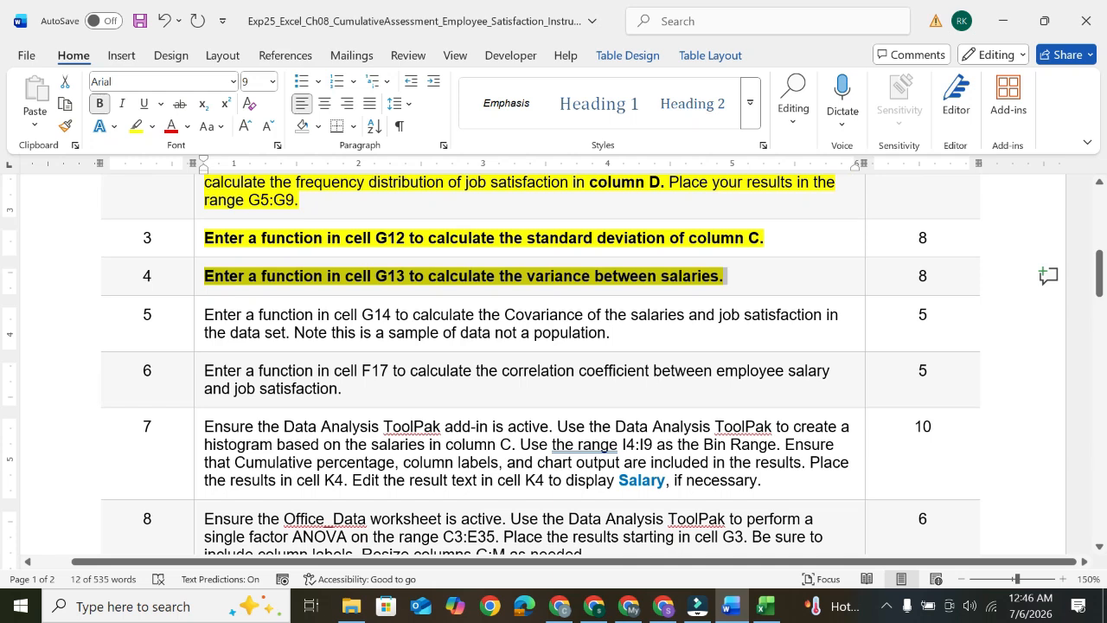
pyautogui.click(199, 328)
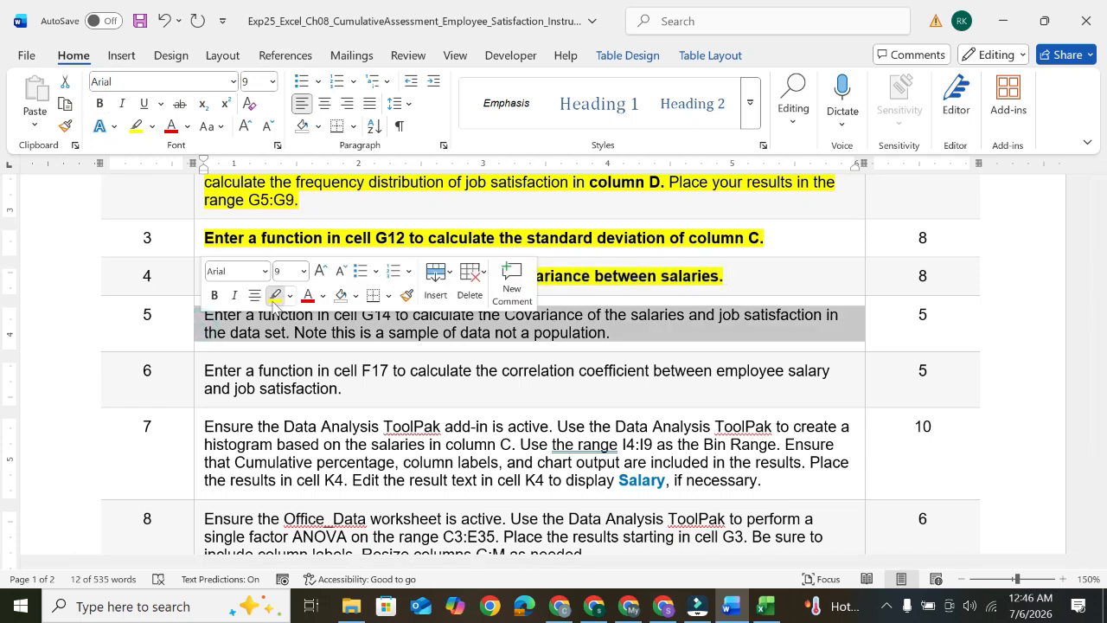
pyautogui.click(271, 288)
pyautogui.moveTo(225, 315); pyautogui.dragTo(610, 333)
pyautogui.click(626, 311)
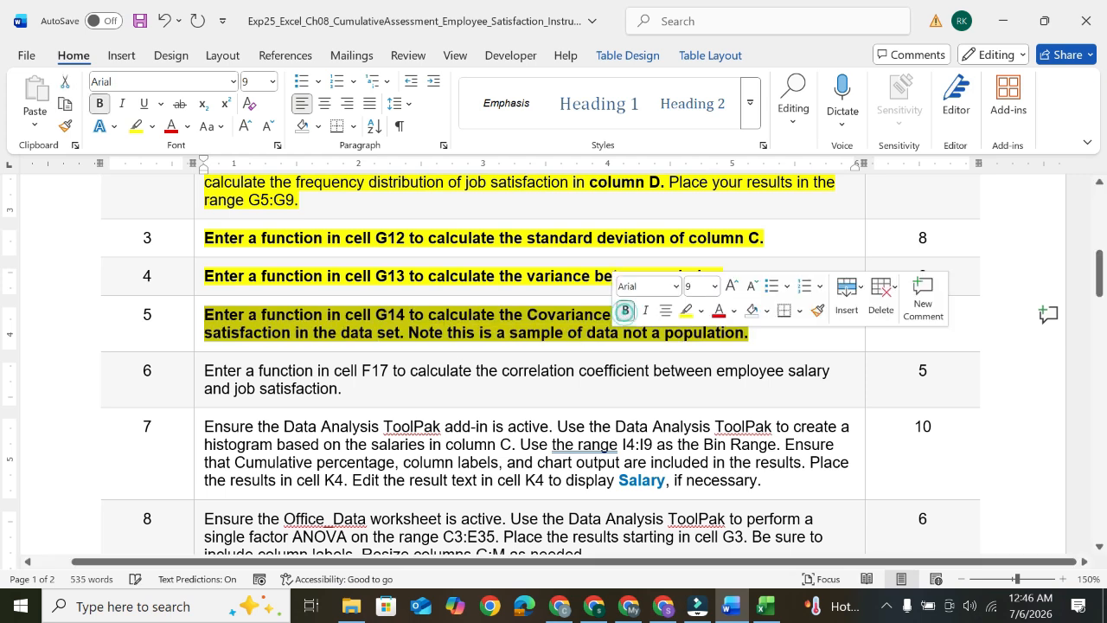
pyautogui.click(253, 331)
pyautogui.moveTo(205, 332); pyautogui.dragTo(394, 333)
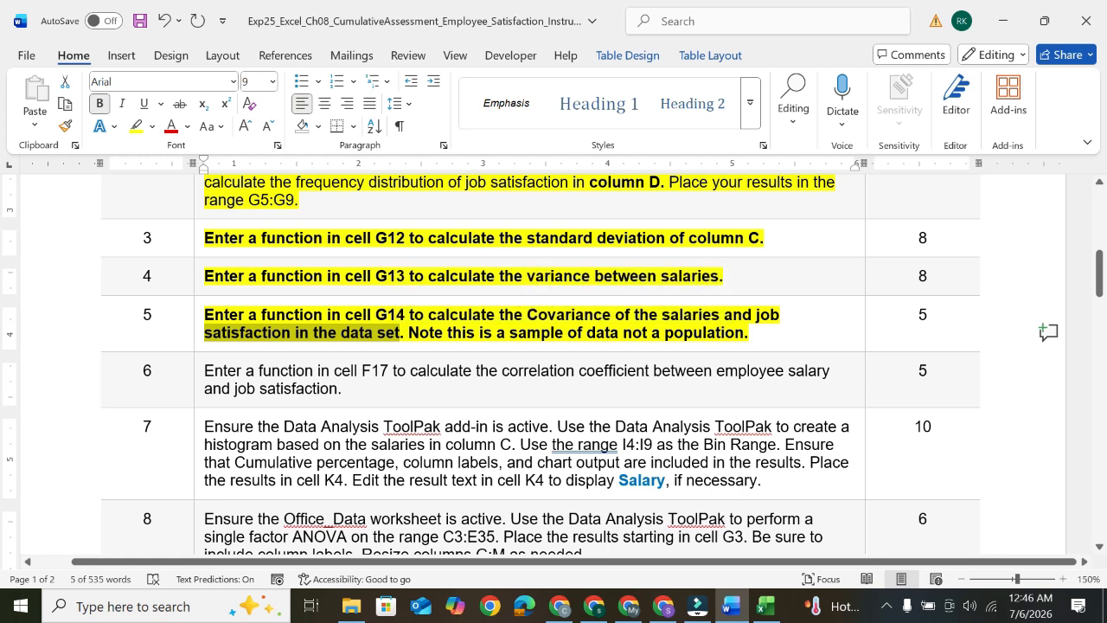
# - Switch to the Excel workbook and calculate the sample covariance of salaries C4:C53 and job satisfaction D4:D53 in cell G14 with COVARIANCE.S
pyautogui.click(764, 605)
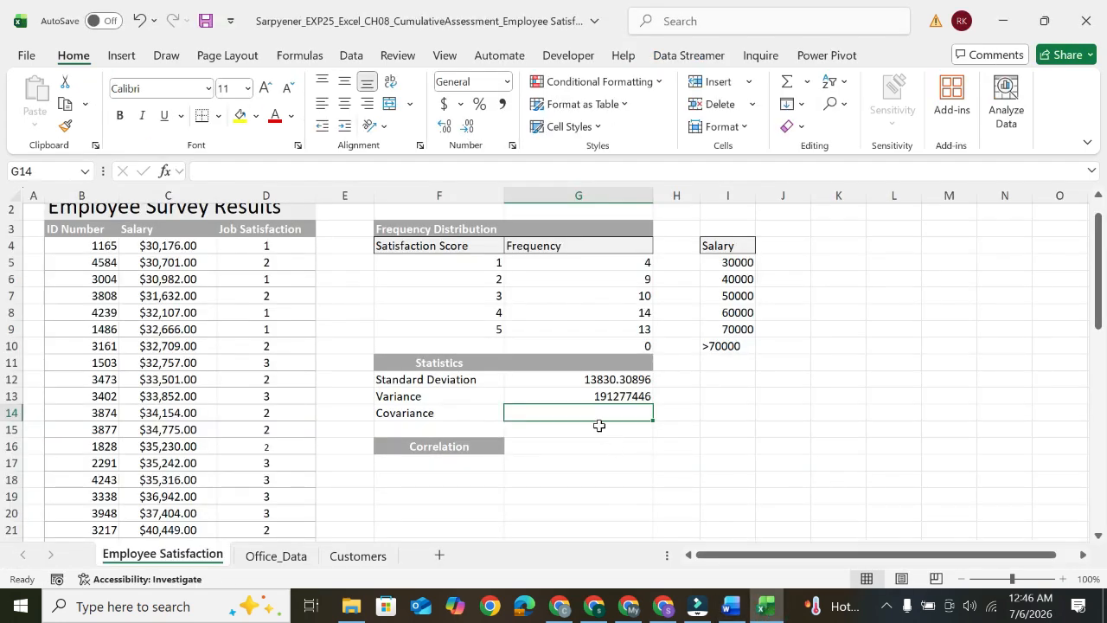
pyautogui.write('=')
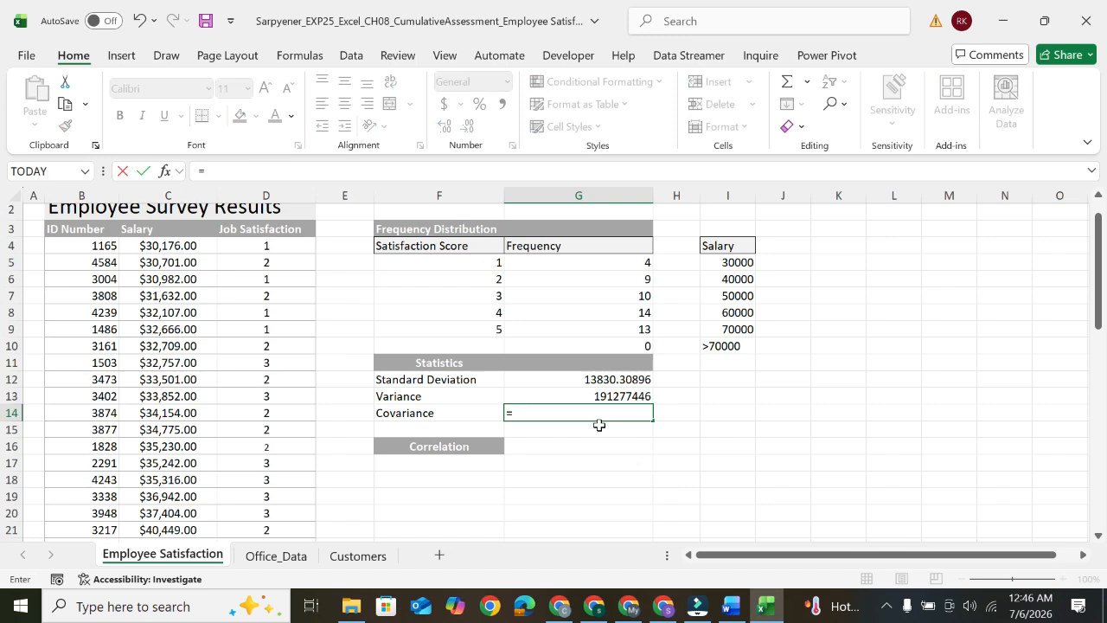
pyautogui.write('c')
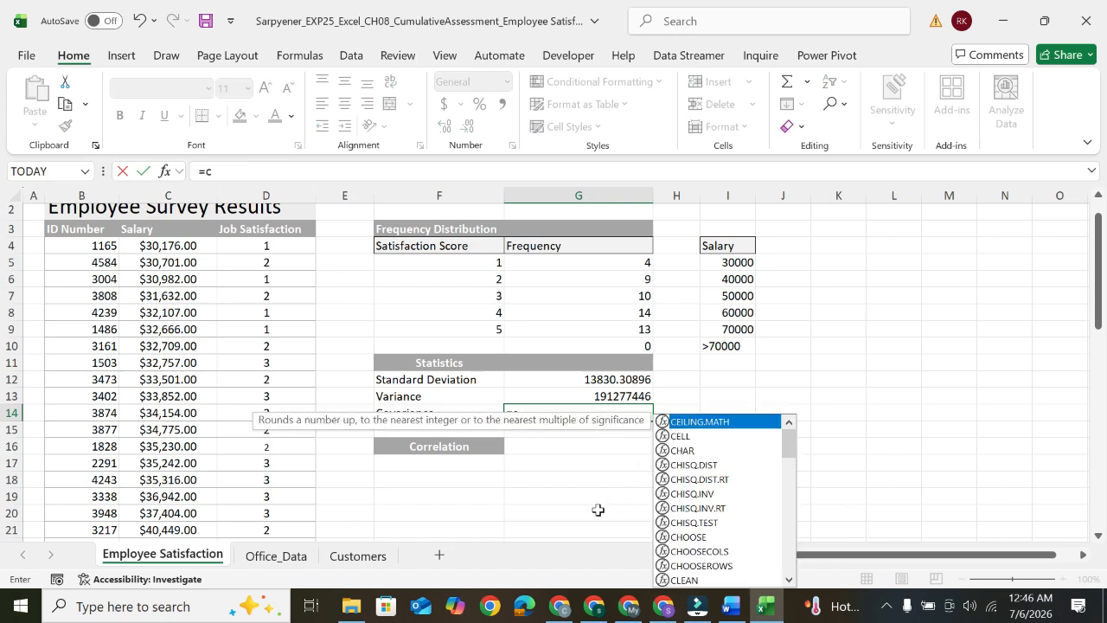
pyautogui.write('o')
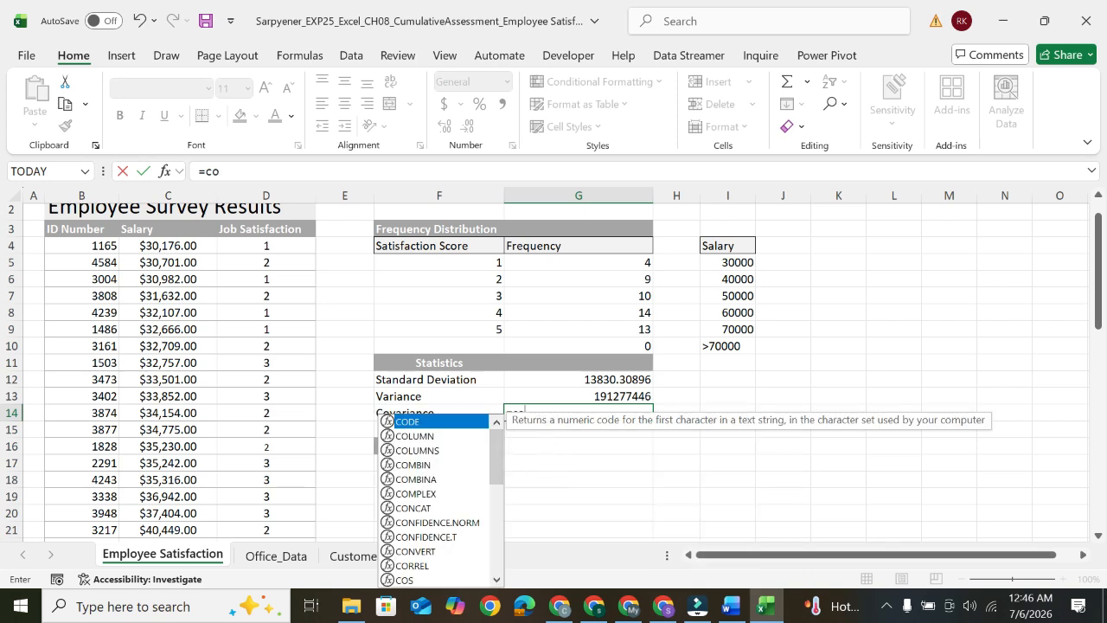
pyautogui.click(547, 410)
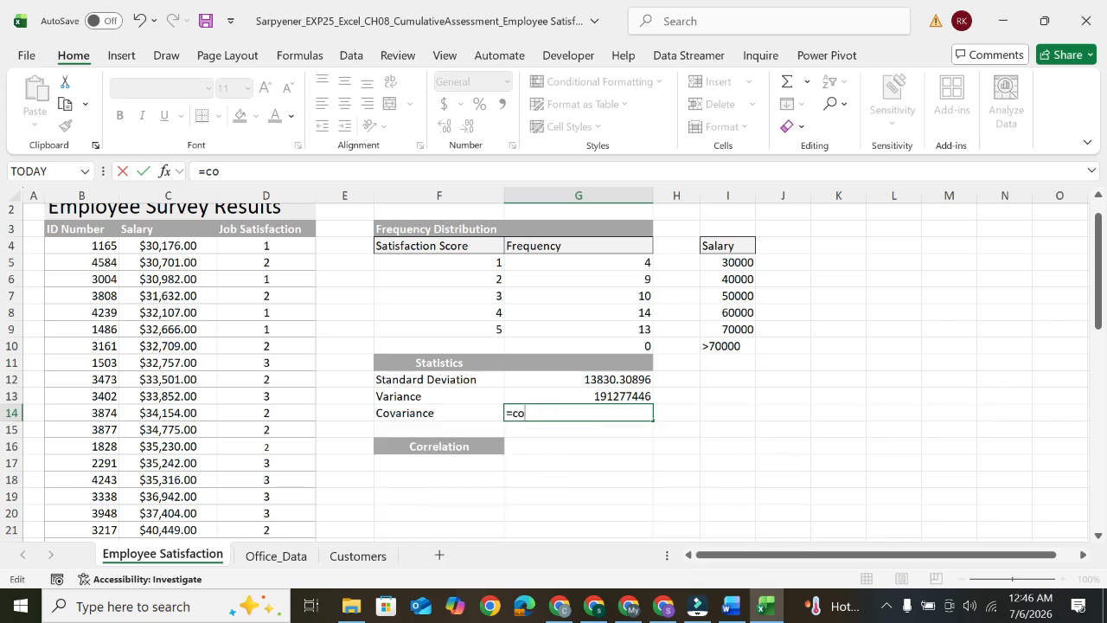
pyautogui.write('v')
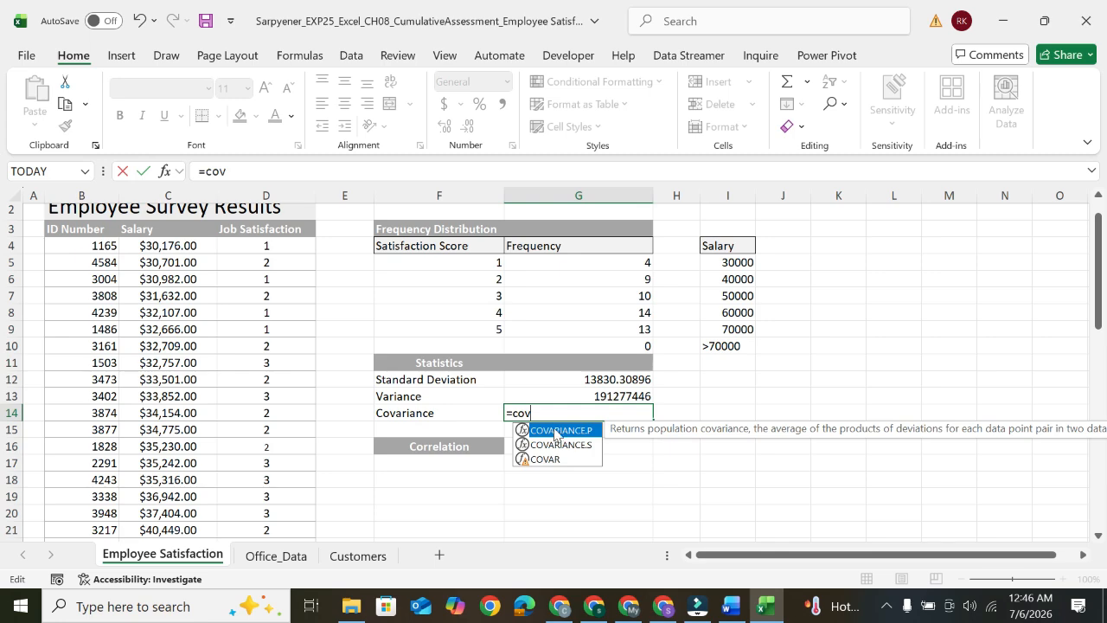
pyautogui.doubleClick(554, 444)
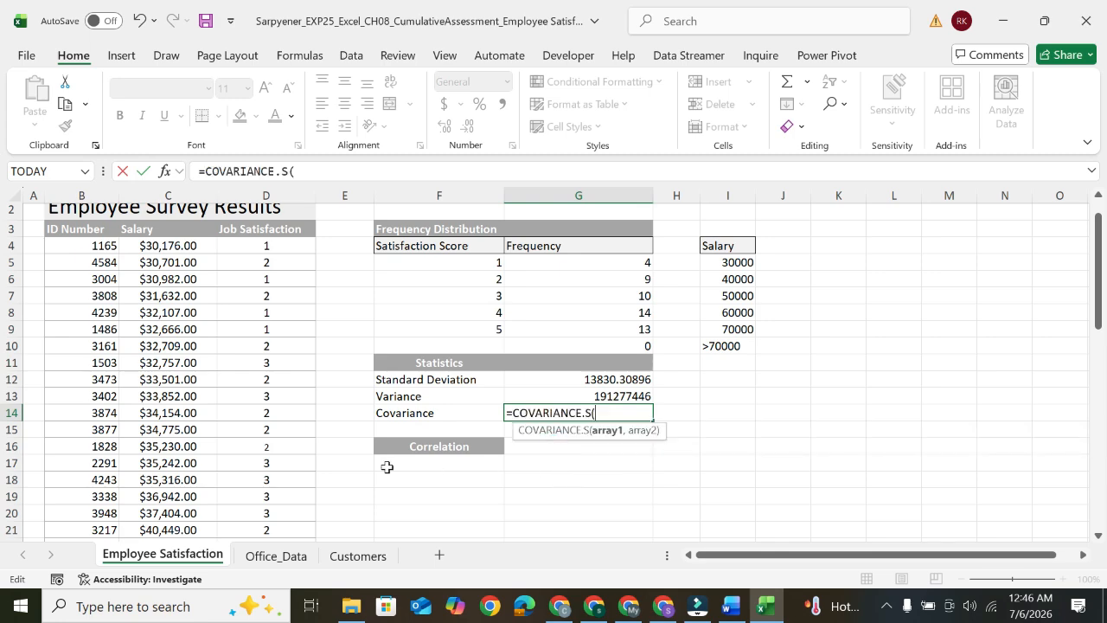
pyautogui.moveTo(173, 247); pyautogui.dragTo(166, 519)
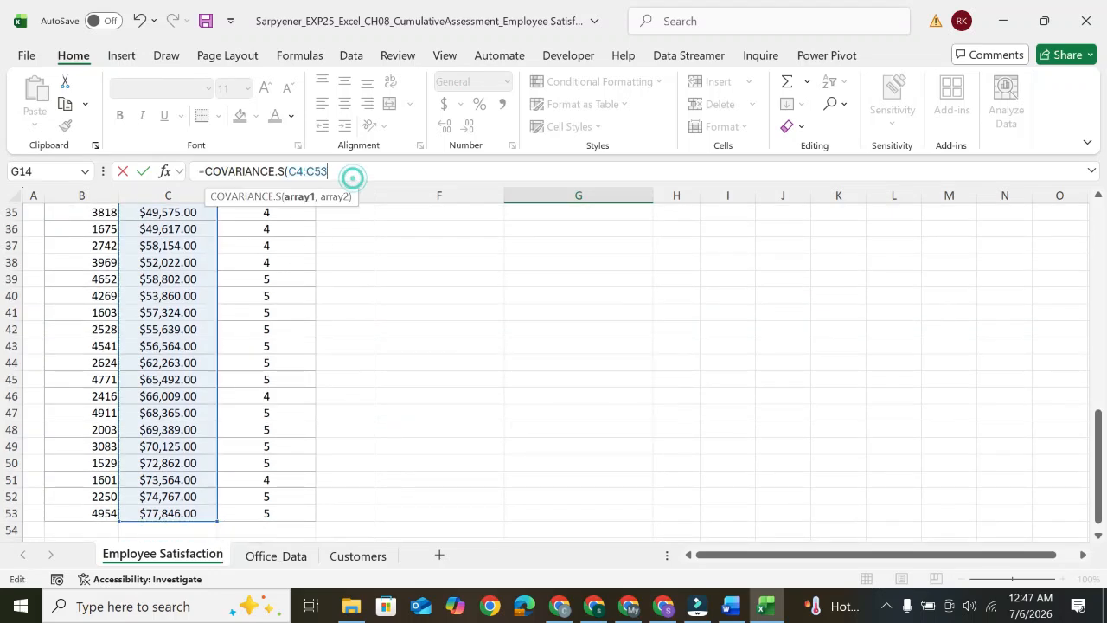
pyautogui.write(',')
pyautogui.scroll(6, 294, 356)
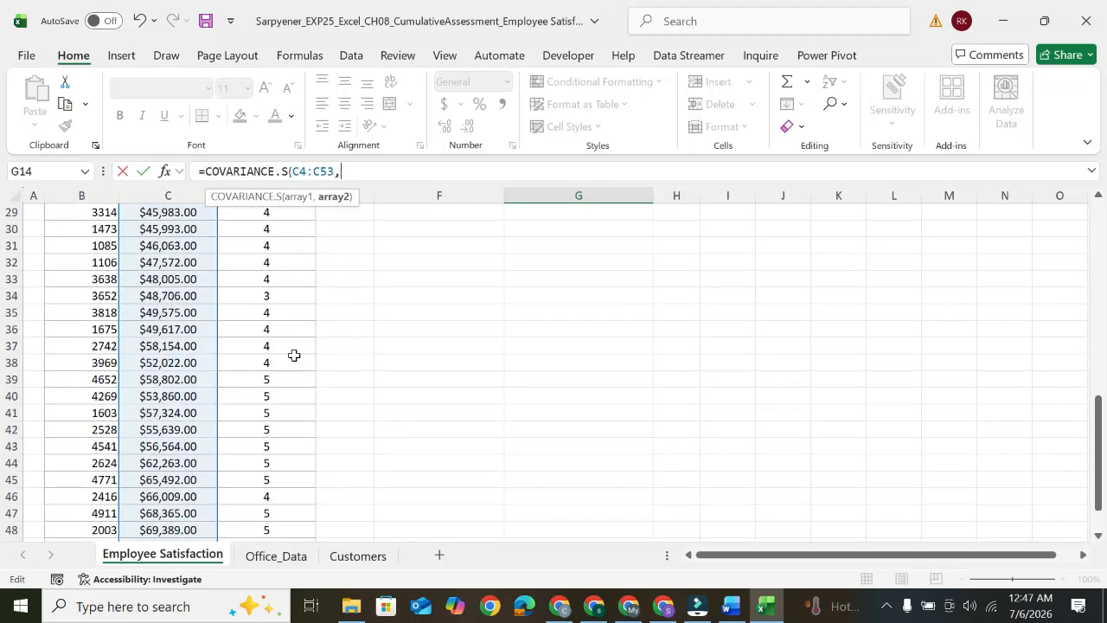
pyautogui.scroll(-3, 287, 363)
pyautogui.scroll(8, 285, 354)
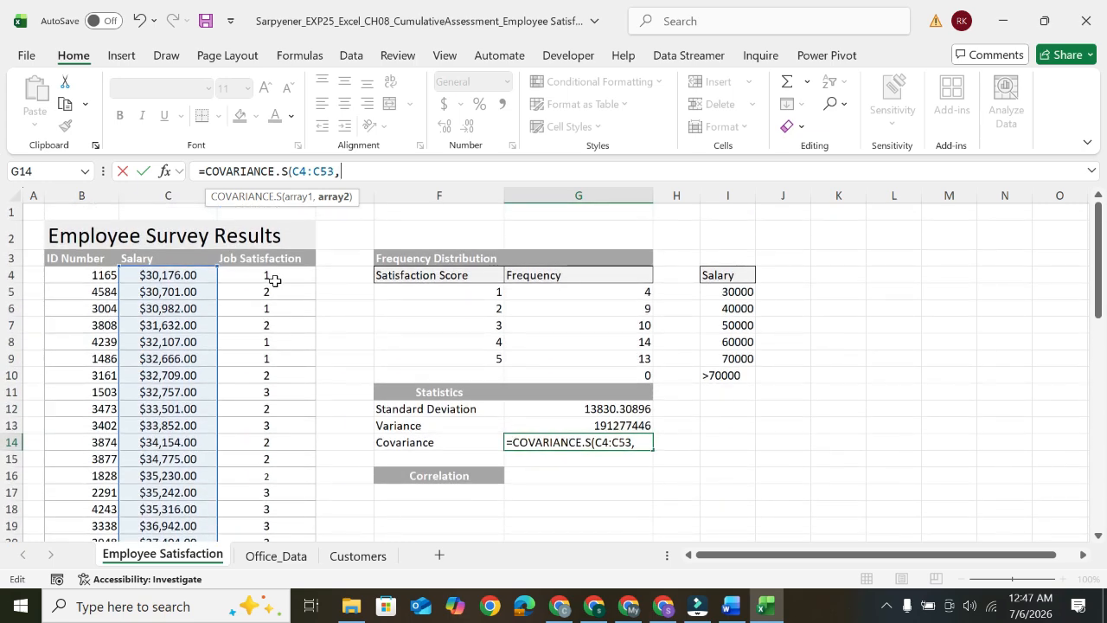
pyautogui.moveTo(275, 277); pyautogui.dragTo(276, 516)
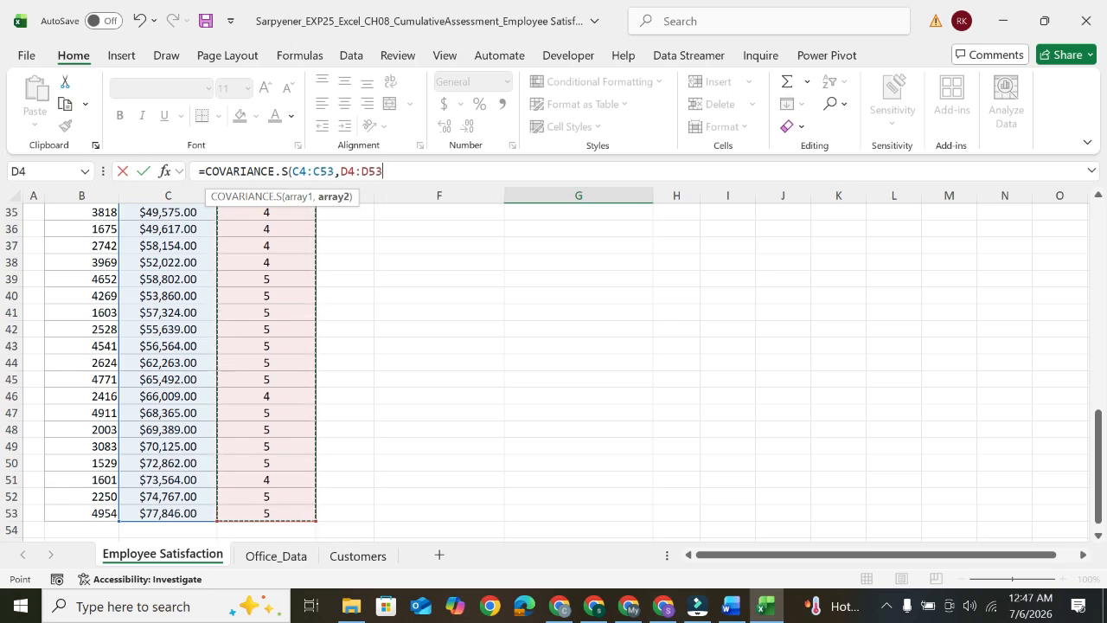
pyautogui.press('Return')
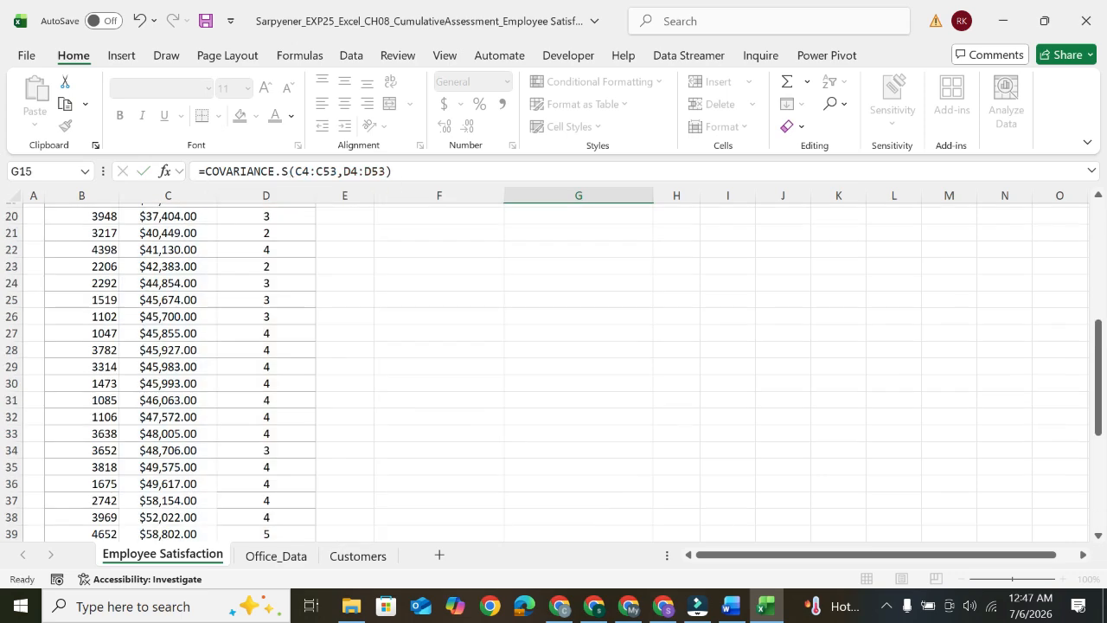
pyautogui.scroll(2, 554, 354)
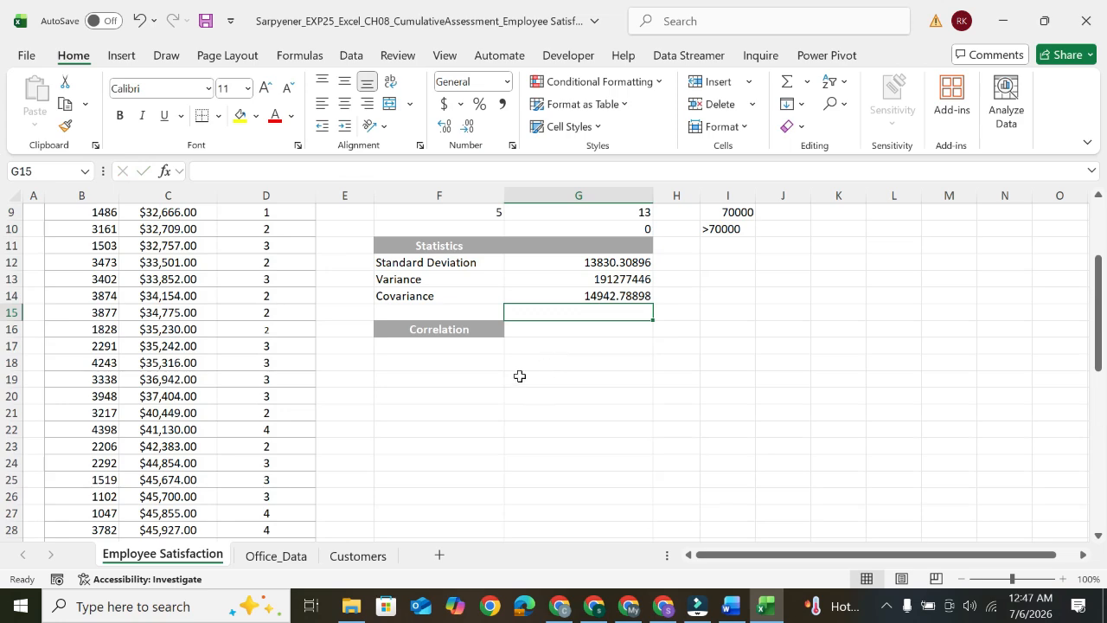
# - Switch to the Word instructions, then highlight the step 6 correlation coefficient instruction in yellow and make it bold
pyautogui.click(730, 605)
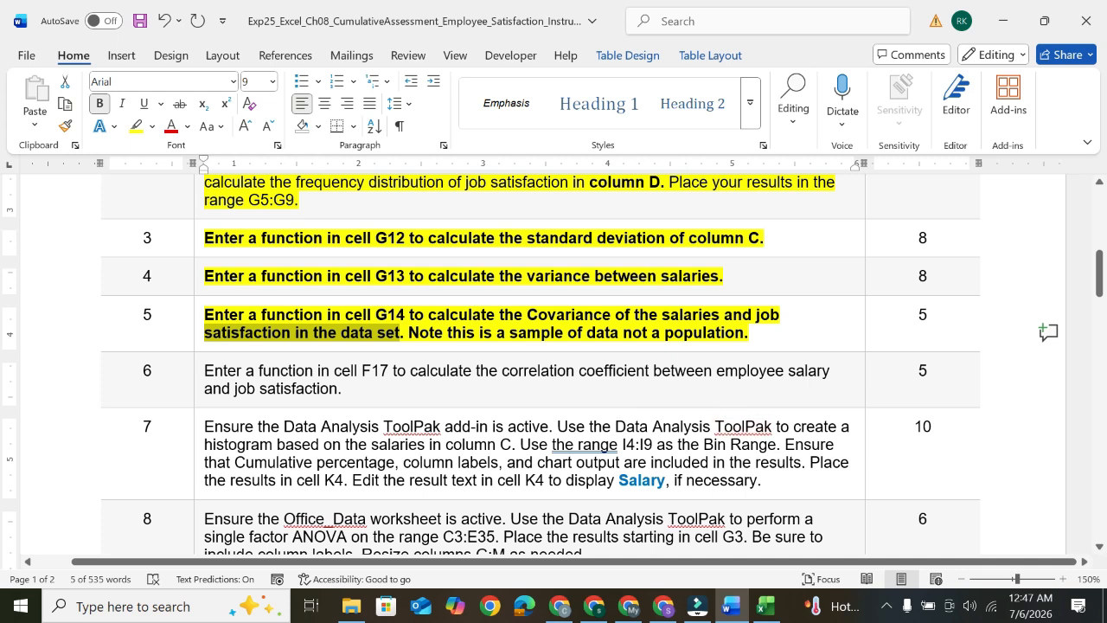
pyautogui.click(197, 384)
pyautogui.click(271, 352)
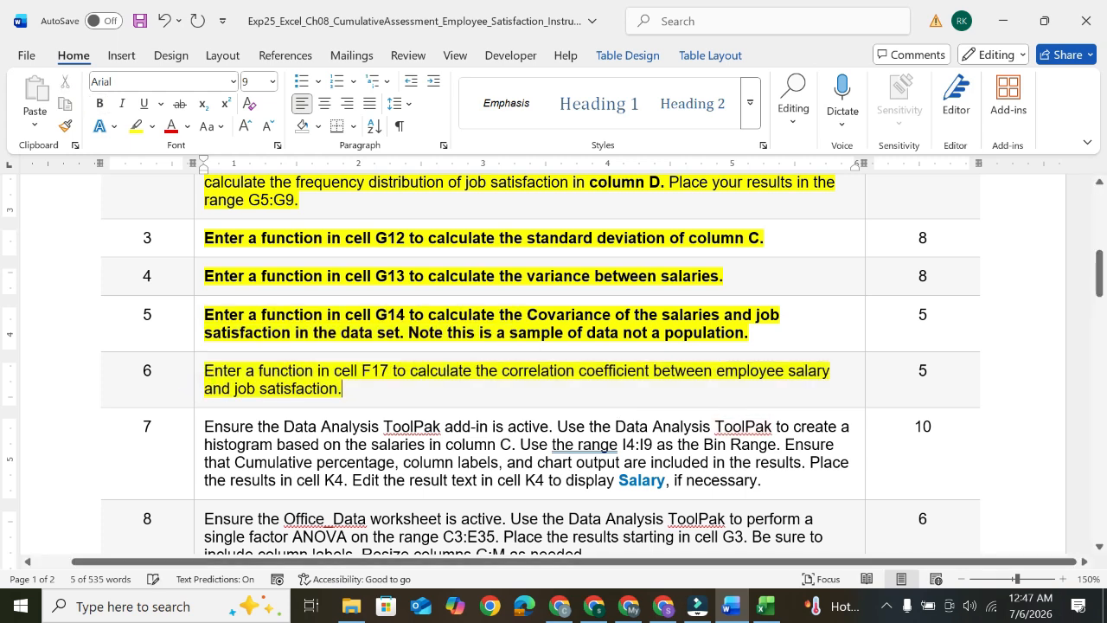
pyautogui.moveTo(205, 372); pyautogui.dragTo(653, 389)
pyautogui.click(675, 374)
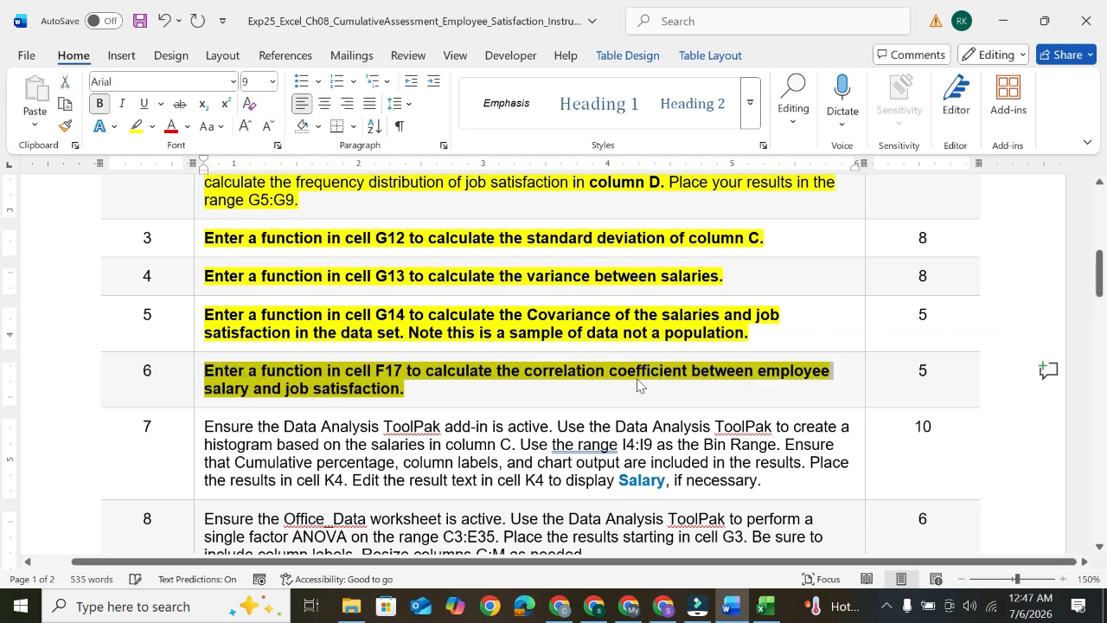
pyautogui.click(637, 378)
pyautogui.moveTo(530, 369); pyautogui.dragTo(832, 372)
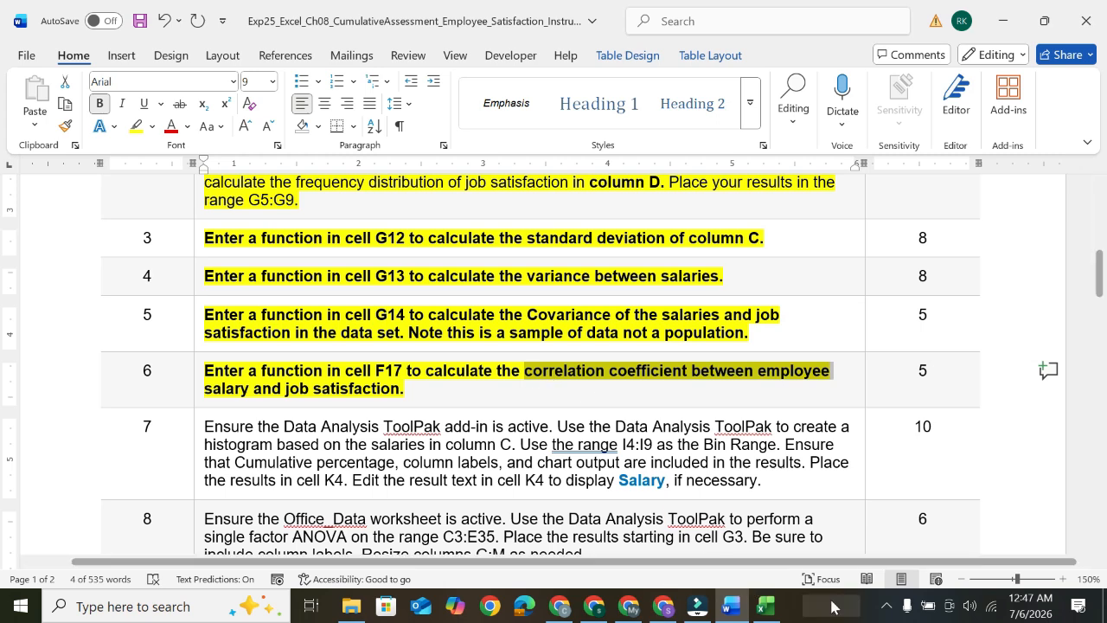
# - Switch to the Excel workbook and calculate the correlation of salaries C4:C53 and job satisfaction D4:D53 in cell G16 with CORREL
pyautogui.click(765, 606)
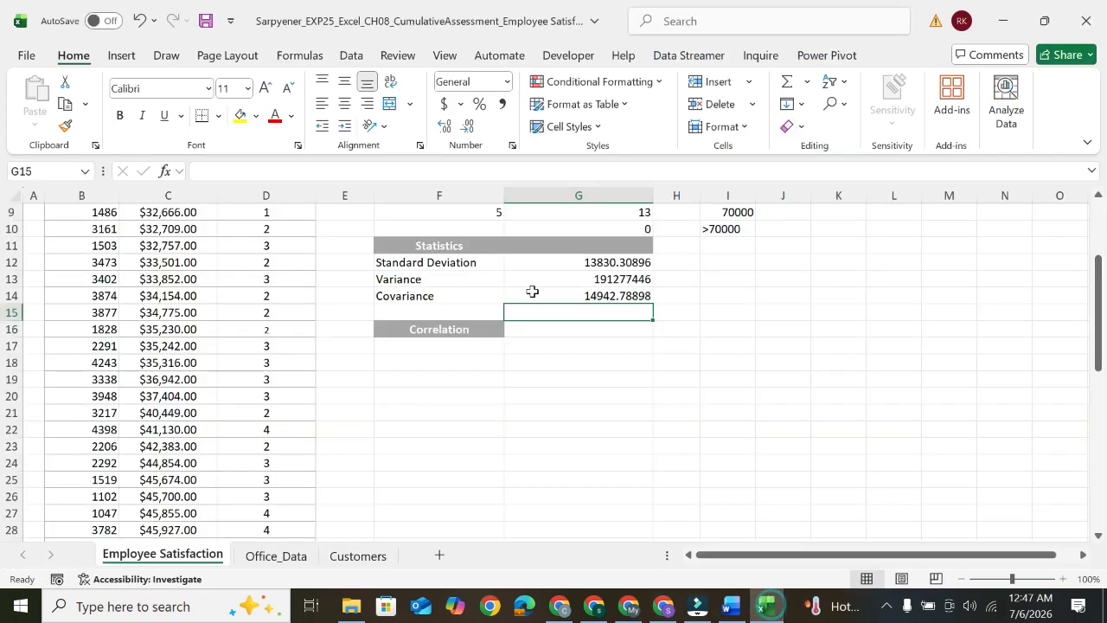
pyautogui.click(448, 346)
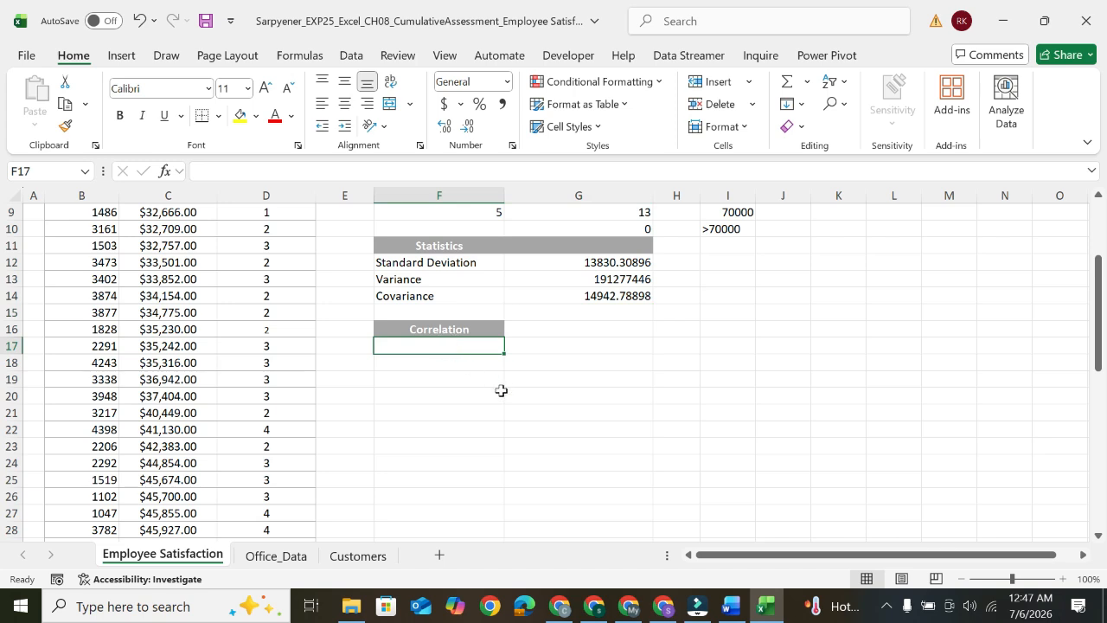
pyautogui.click(582, 329)
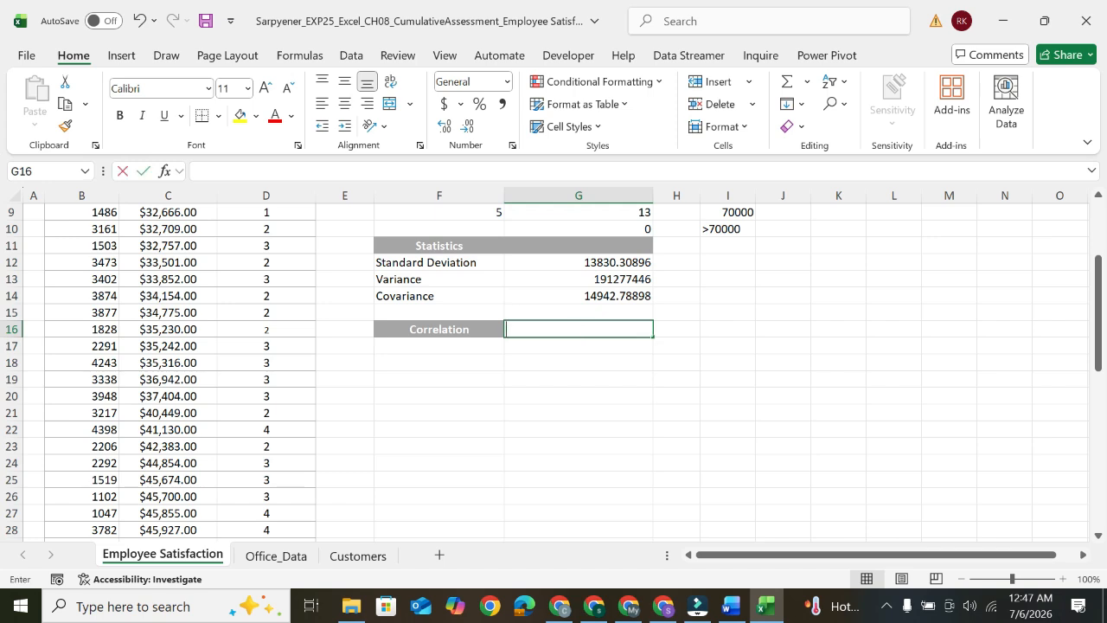
pyautogui.write('=')
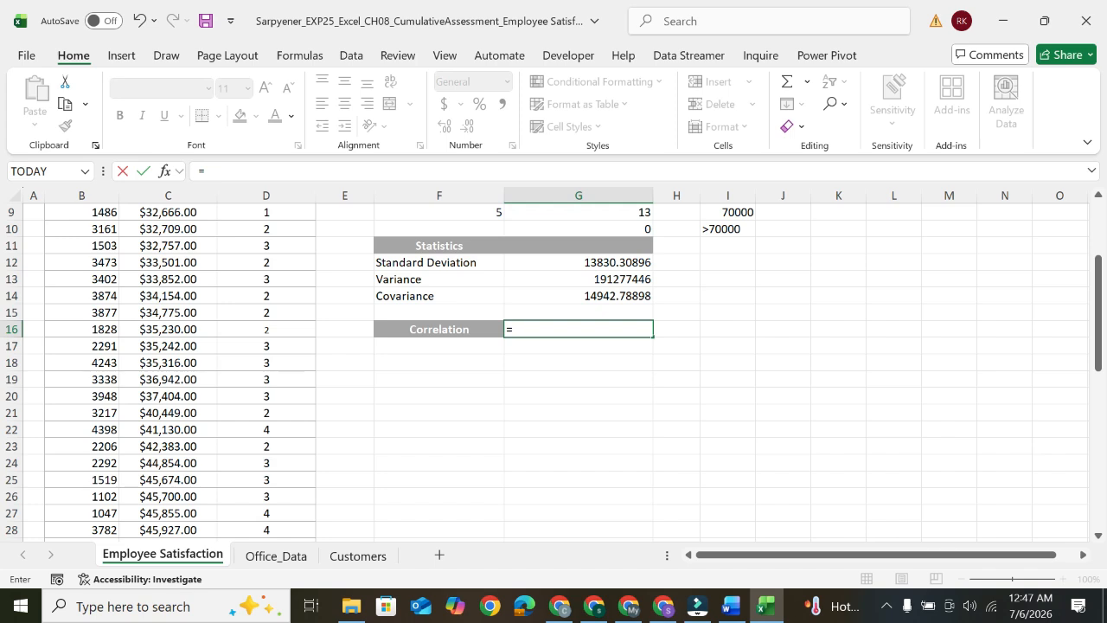
pyautogui.write('co')
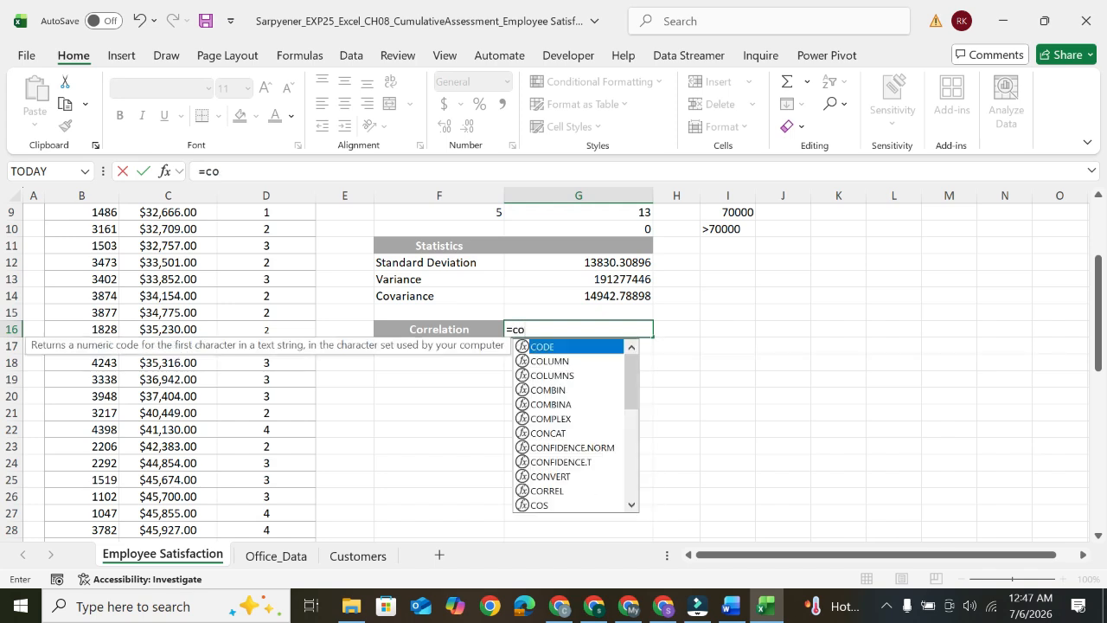
pyautogui.write('rr')
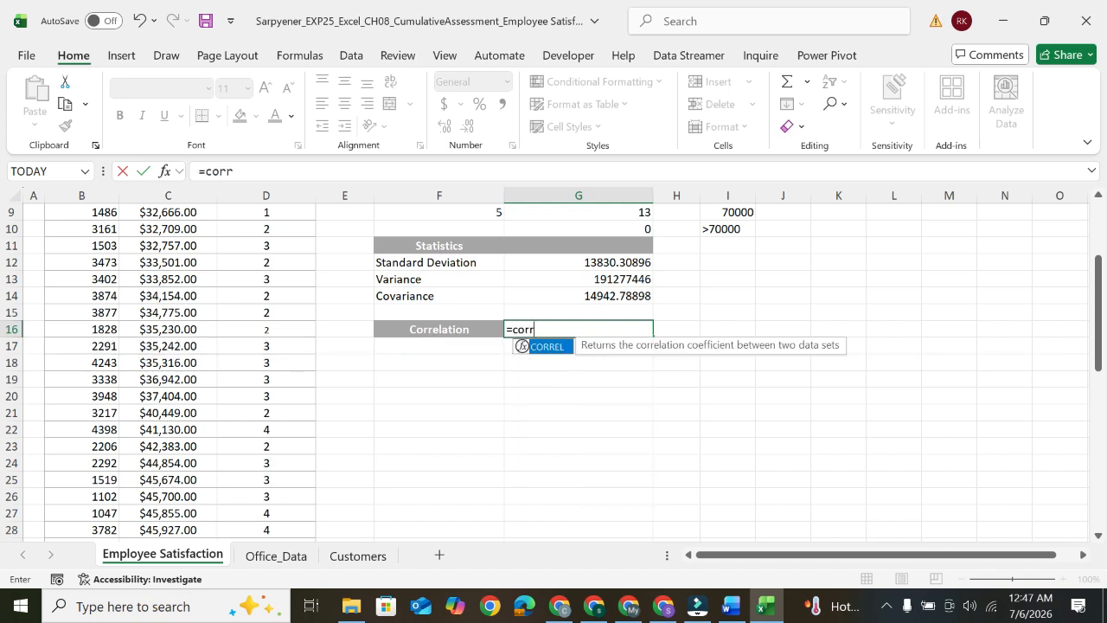
pyautogui.doubleClick(546, 346)
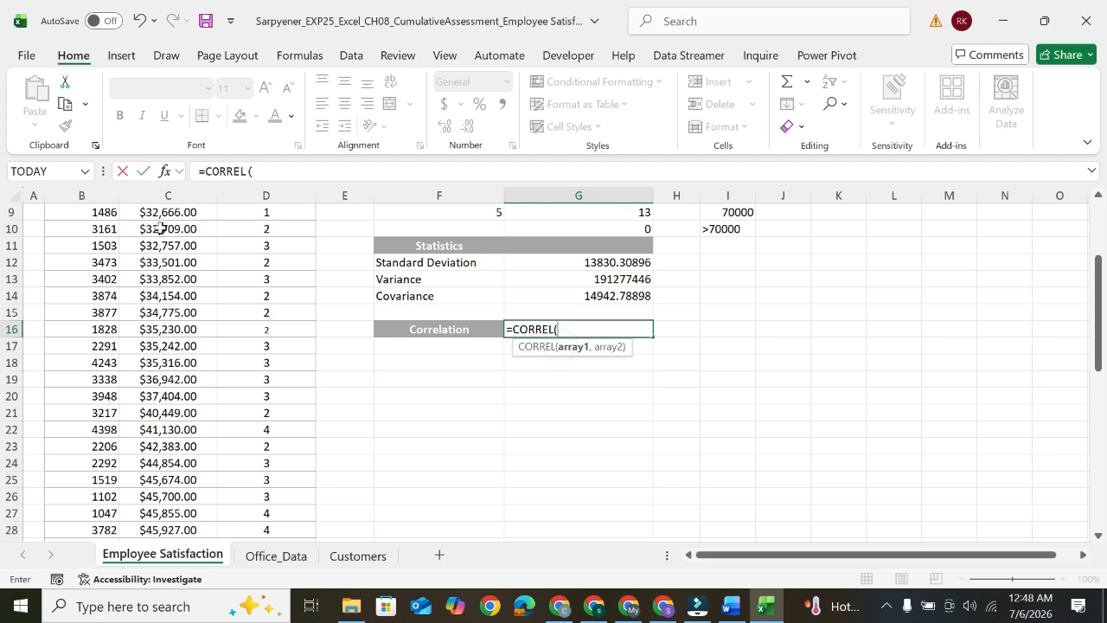
pyautogui.scroll(3, 162, 228)
pyautogui.moveTo(153, 277); pyautogui.dragTo(183, 510)
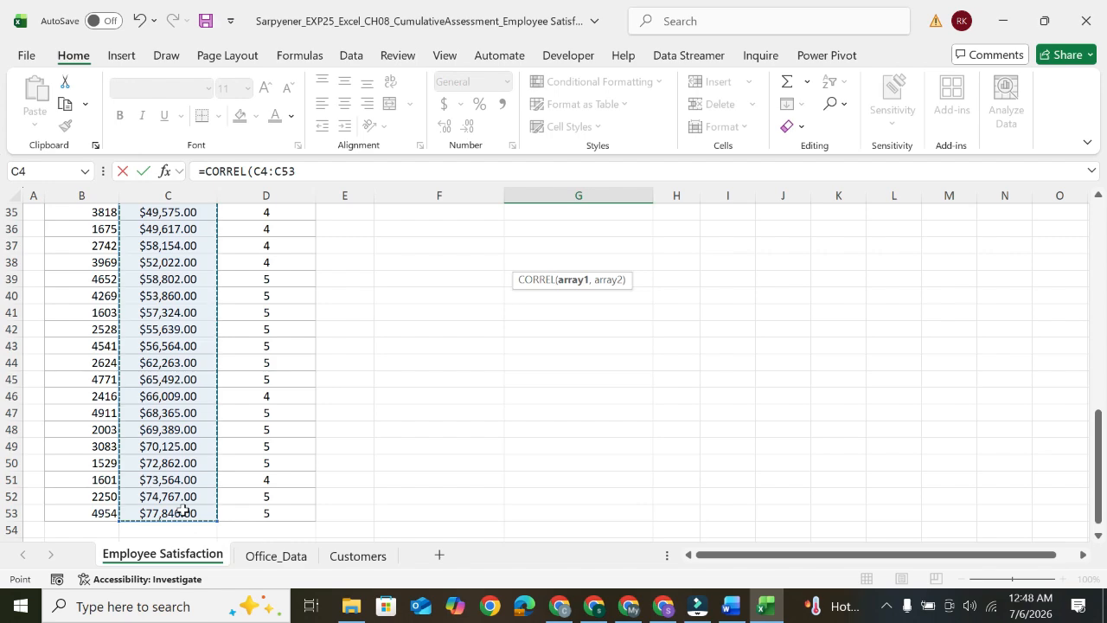
pyautogui.write(',')
pyautogui.scroll(11, 253, 396)
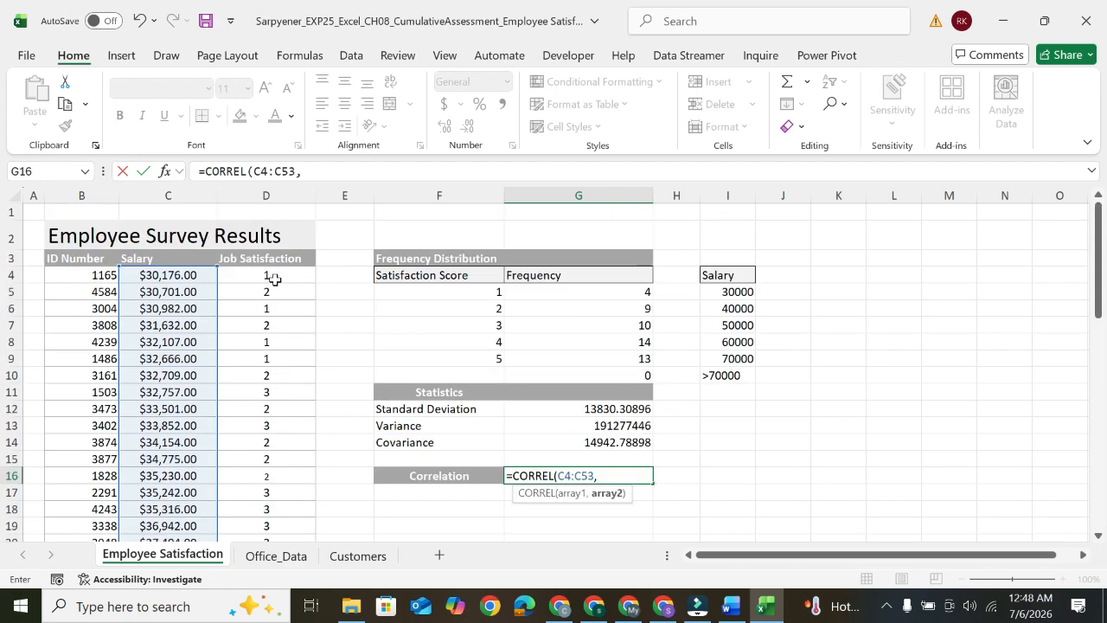
pyautogui.moveTo(274, 278); pyautogui.dragTo(278, 509)
pyautogui.click(361, 171)
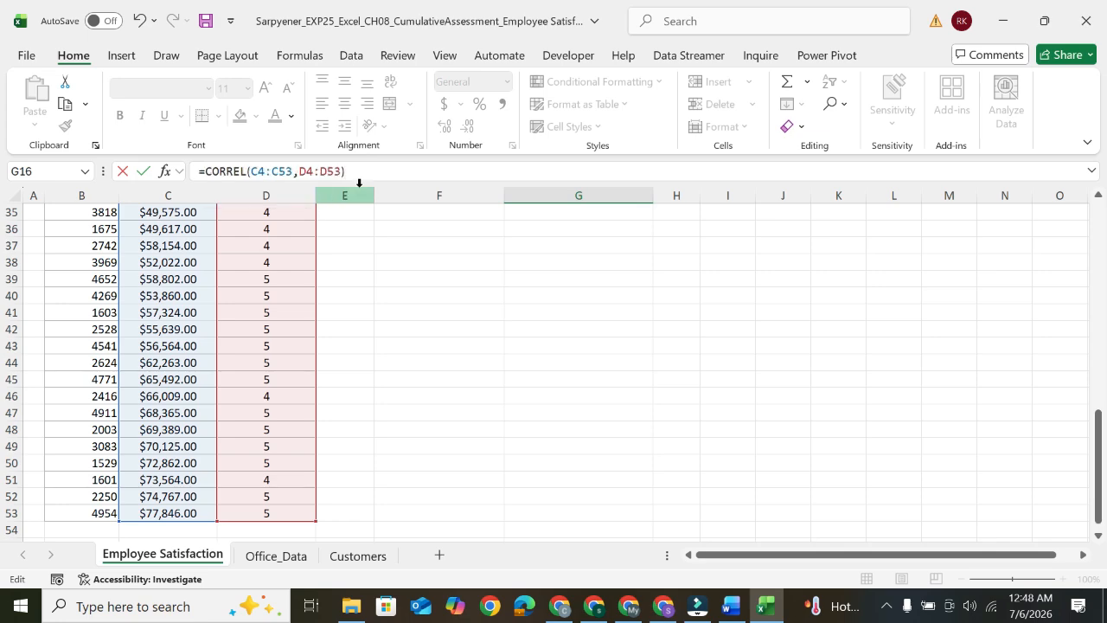
pyautogui.press('Return')
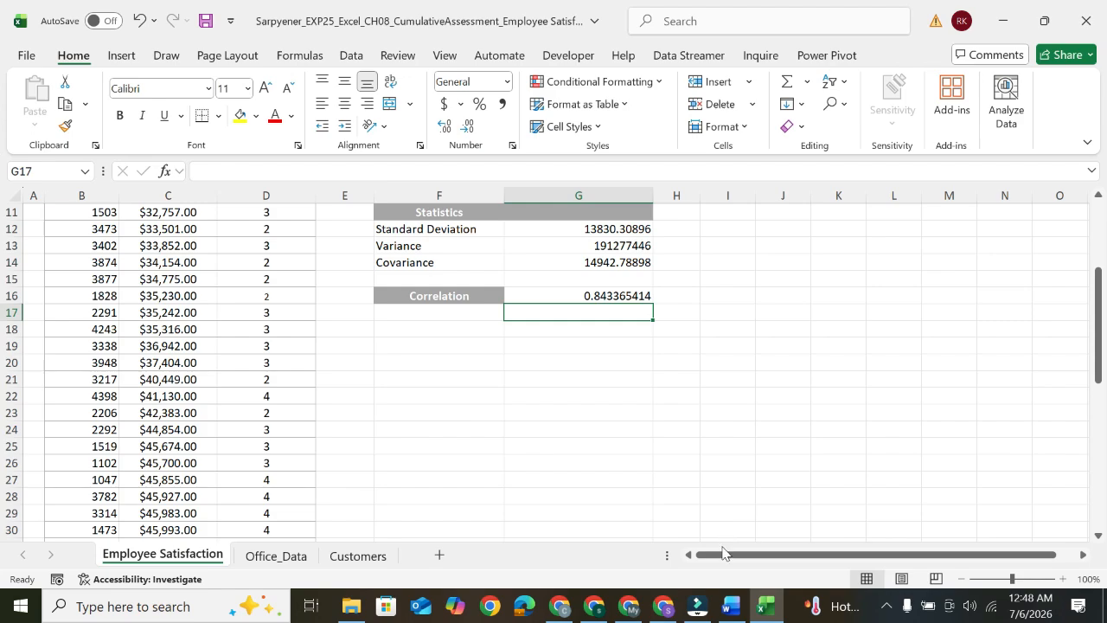
# - Switch to the Word instructions and look through the remaining steps from step 7 onward
pyautogui.click(730, 605)
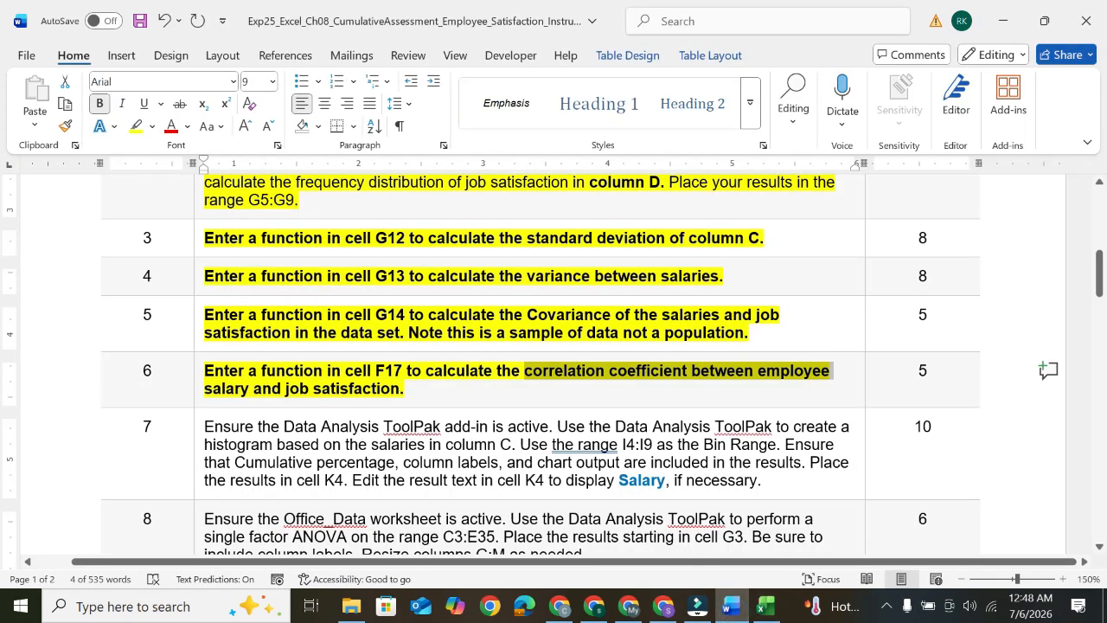
pyautogui.scroll(-1, 668, 442)
pyautogui.scroll(-12, 543, 383)
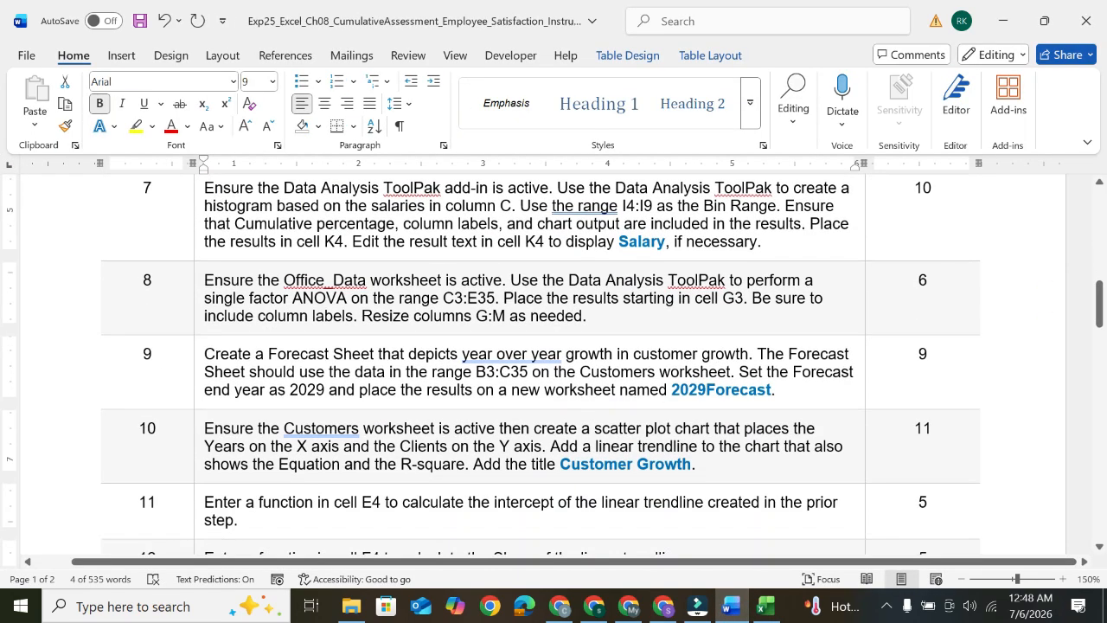
pyautogui.scroll(9, 663, 425)
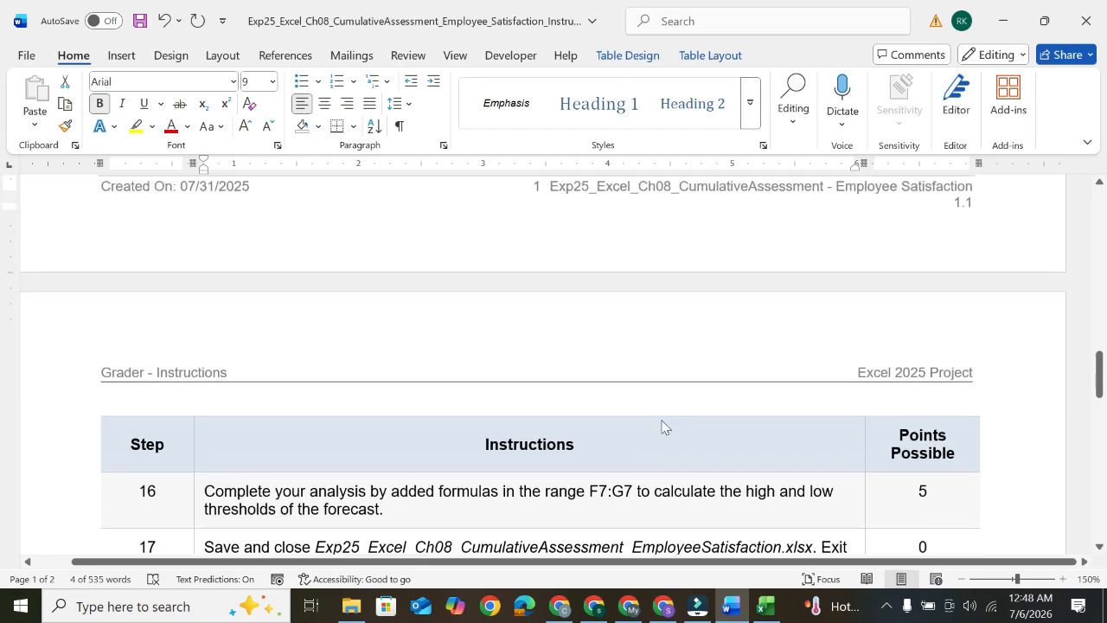
pyautogui.scroll(10, 553, 363)
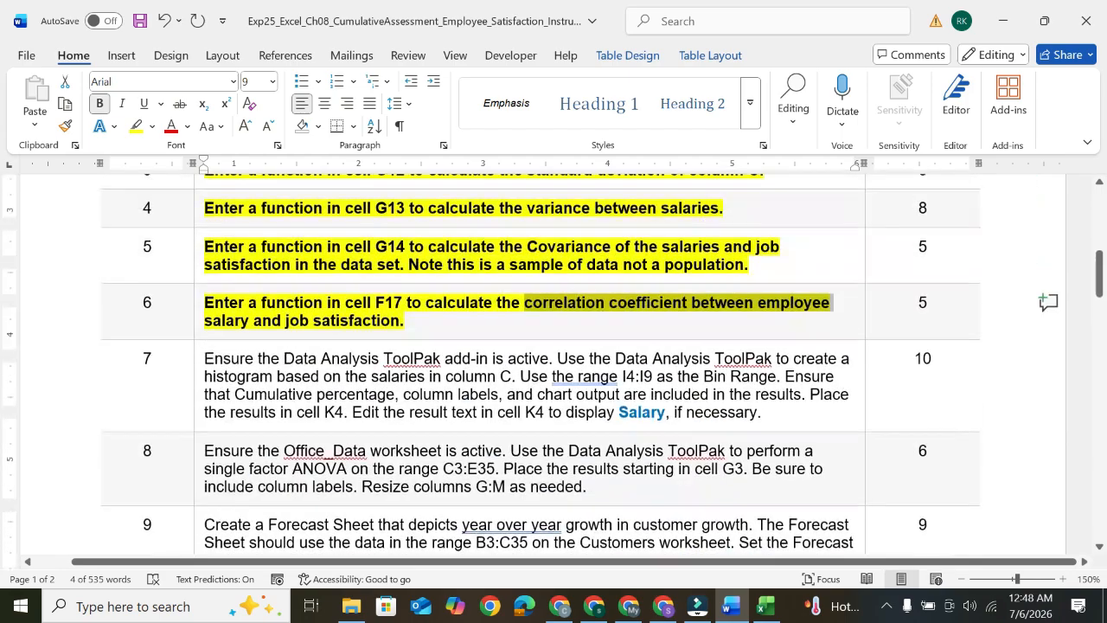